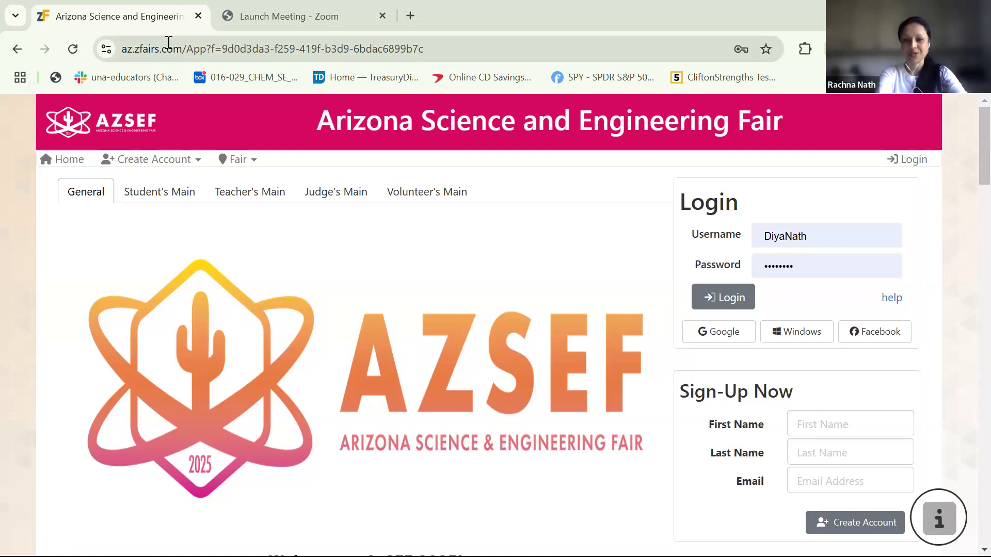
Step: Sign up for a new account with the student's first name, last name and email, registering as a Student
{"action": "left_click", "coordinate": [854, 425]}
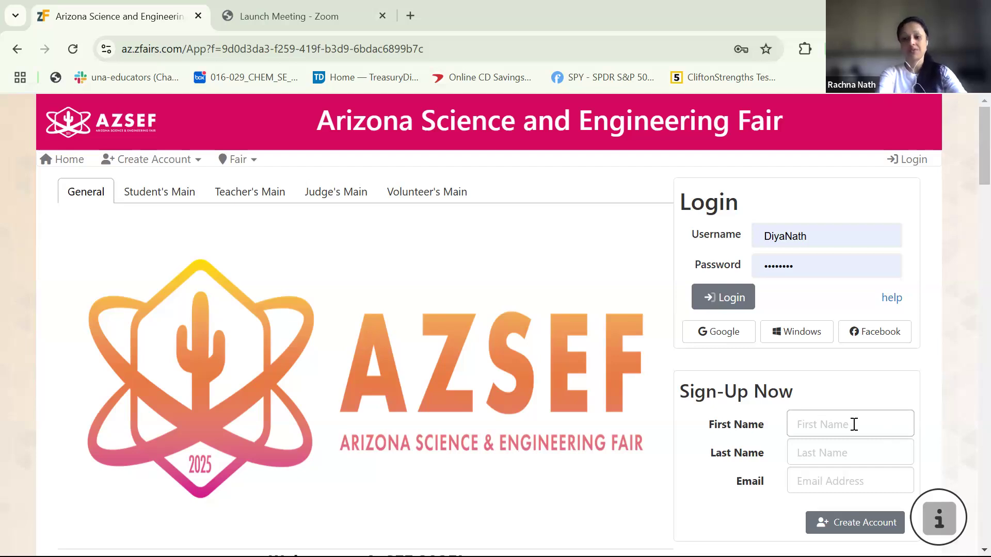
{"action": "left_click", "coordinate": [854, 424]}
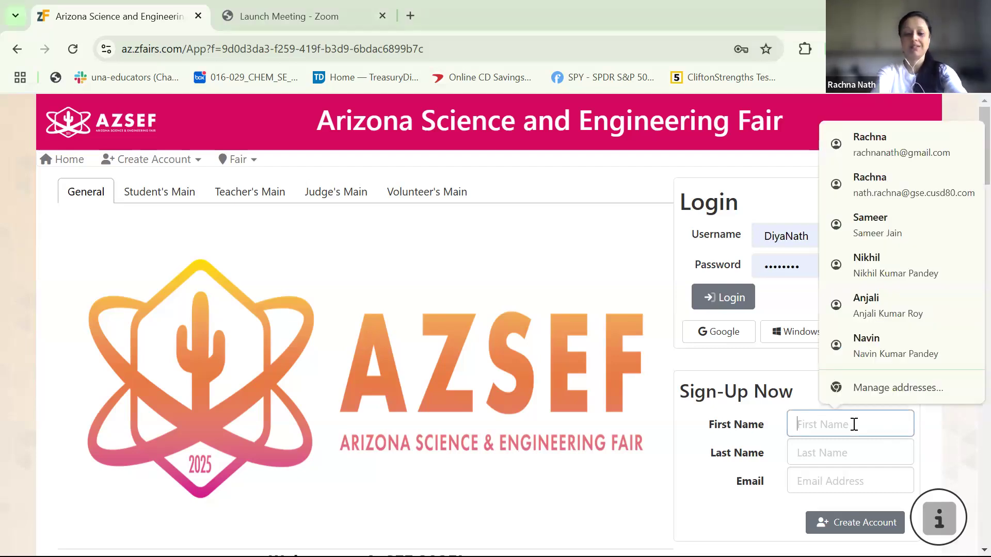
{"action": "type", "text": "Janee"}
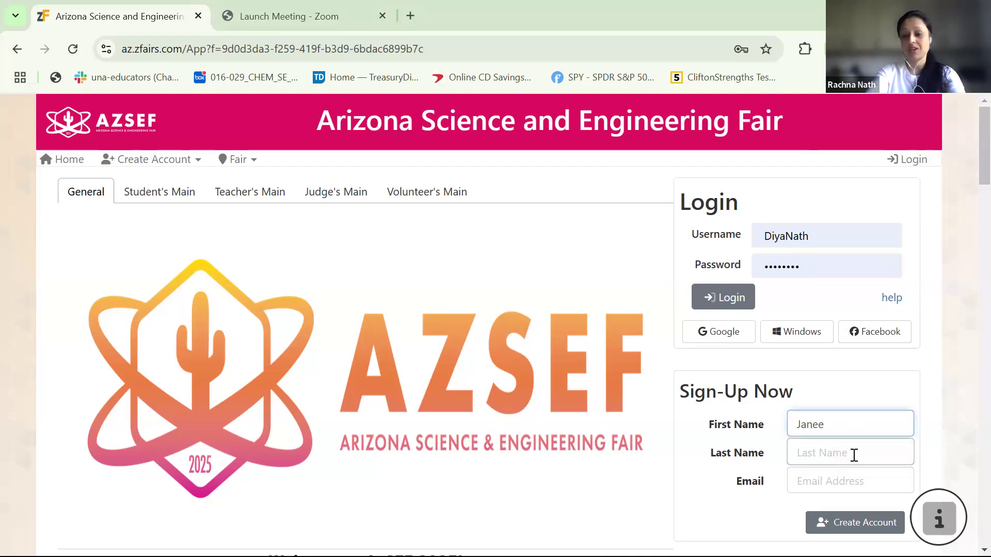
{"action": "left_click", "coordinate": [855, 457]}
{"action": "type", "text": "Doe"}
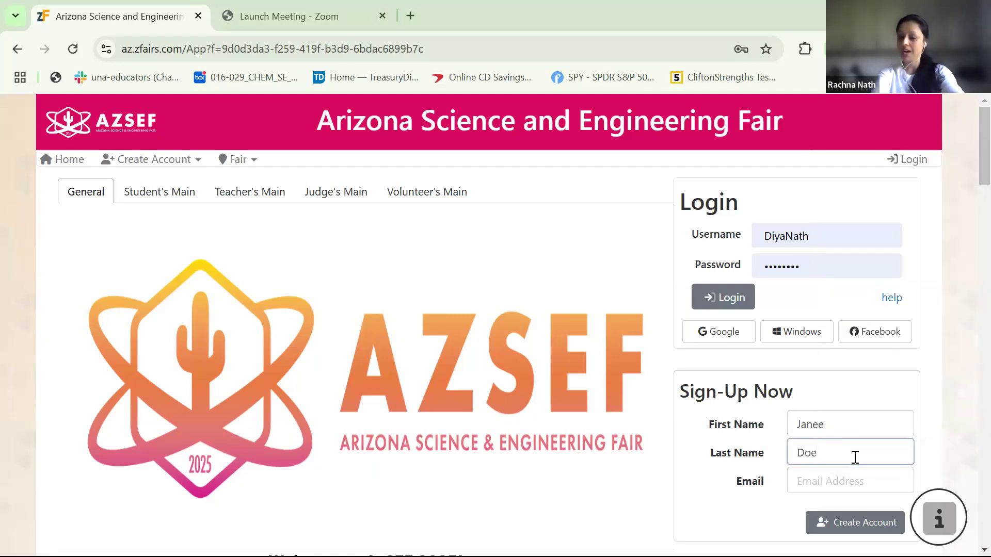
{"action": "left_click", "coordinate": [847, 481]}
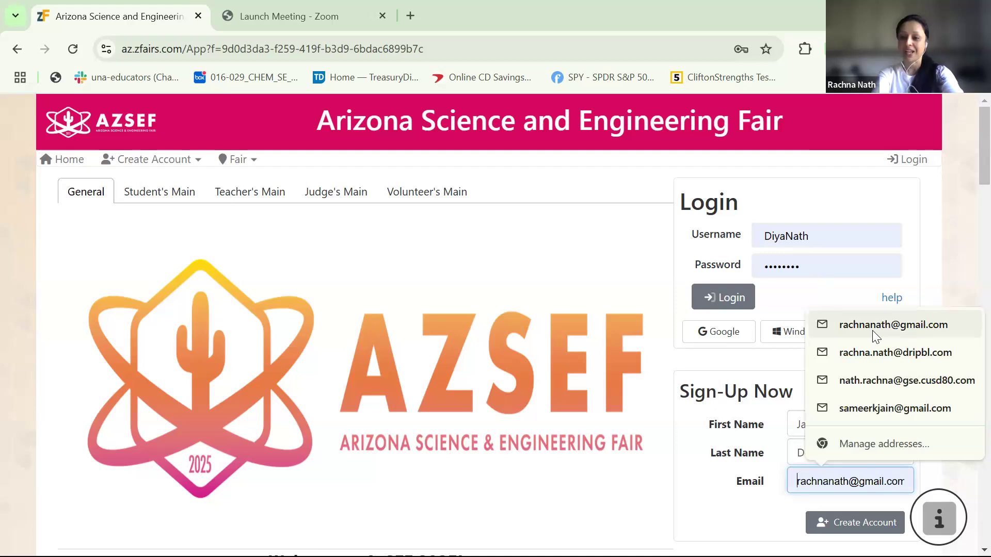
{"action": "left_click", "coordinate": [872, 326]}
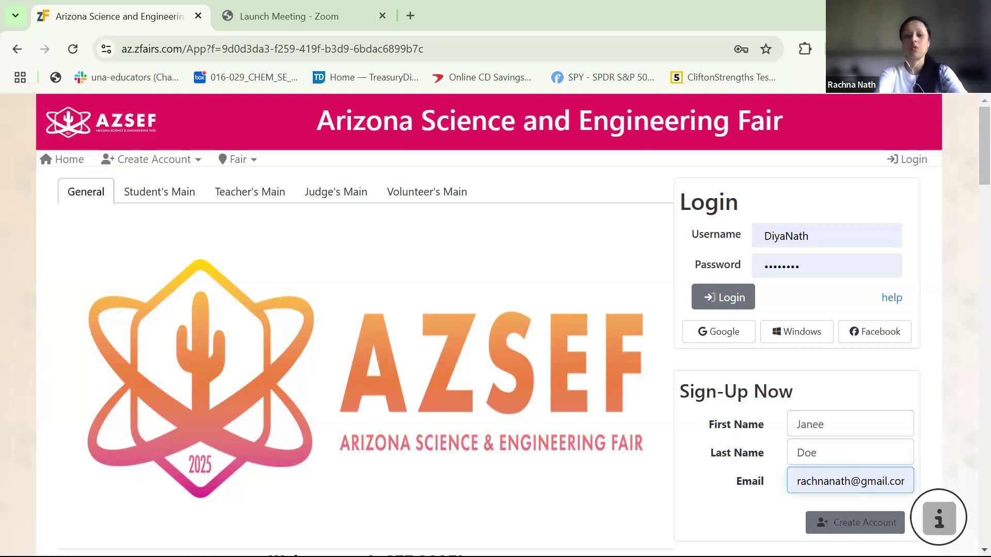
{"action": "left_click", "coordinate": [856, 522]}
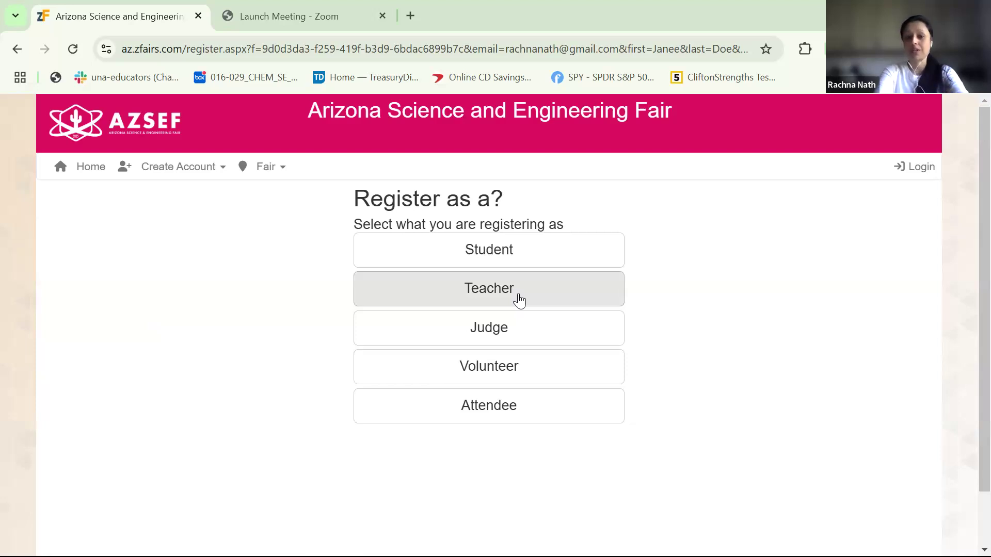
{"action": "left_click", "coordinate": [532, 257]}
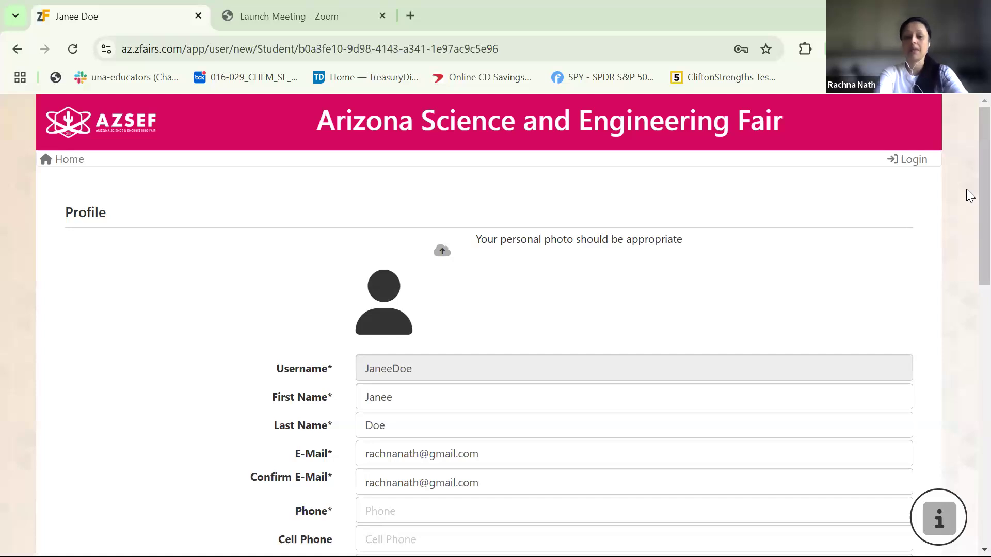
Step: Complete the student profile with the phone number, gender Female, race Asian and ethnicity Non-Hispanic or Latino
{"action": "scroll", "coordinate": [966, 190], "scroll_direction": "down", "scroll_amount": 4}
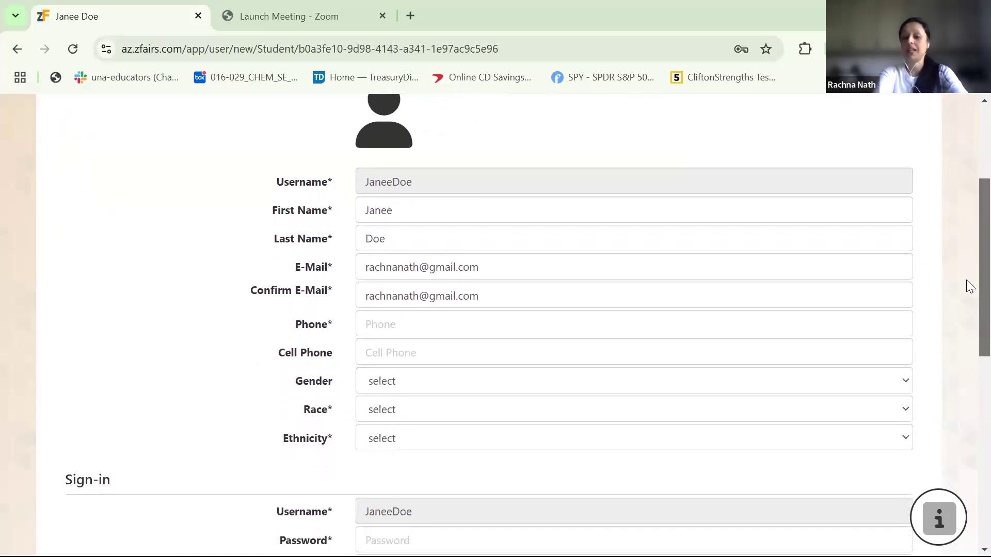
{"action": "scroll", "coordinate": [967, 284], "scroll_direction": "down", "scroll_amount": 2}
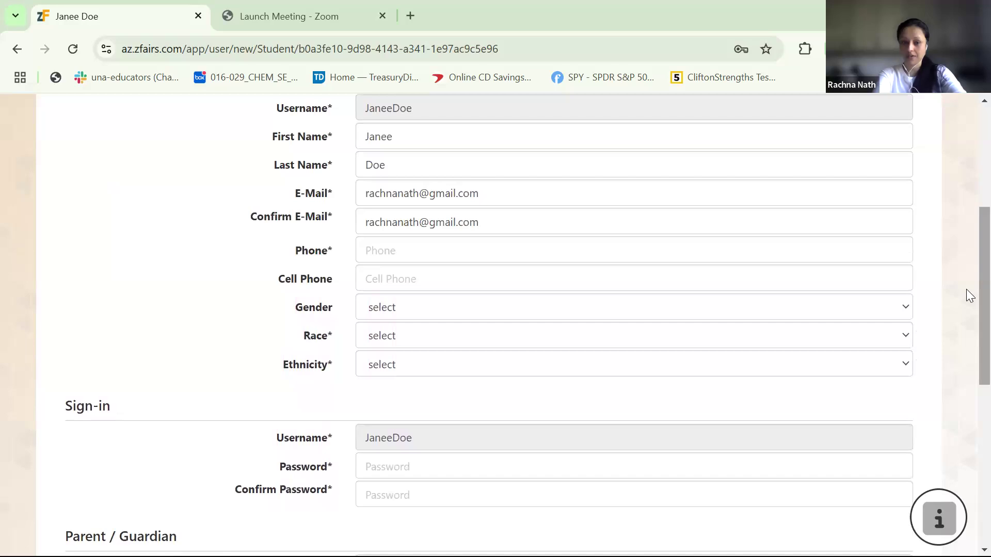
{"action": "left_click", "coordinate": [536, 250]}
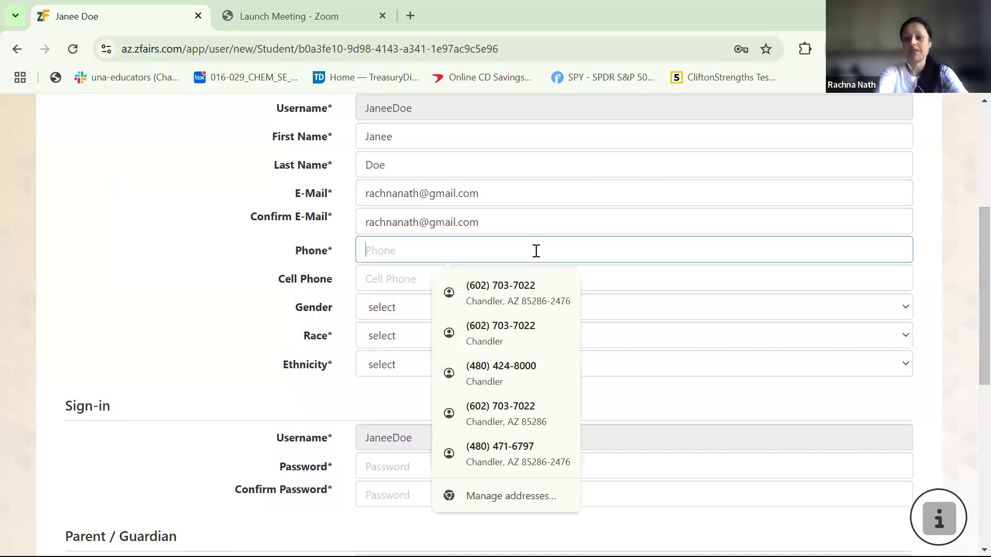
{"action": "left_click", "coordinate": [521, 289]}
{"action": "left_click", "coordinate": [488, 307]}
{"action": "left_click", "coordinate": [472, 355]}
{"action": "left_click", "coordinate": [472, 336]}
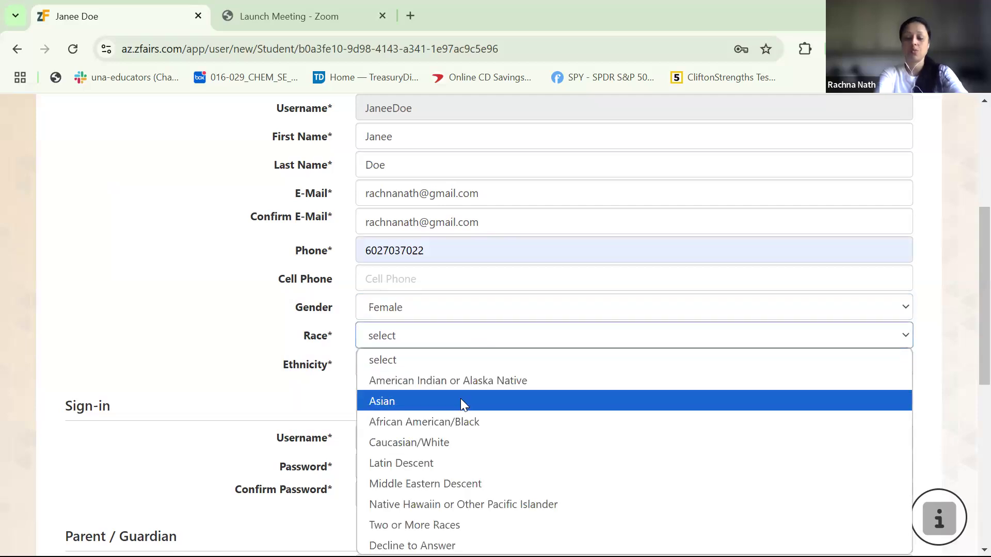
{"action": "left_click", "coordinate": [457, 400]}
{"action": "left_click", "coordinate": [455, 368]}
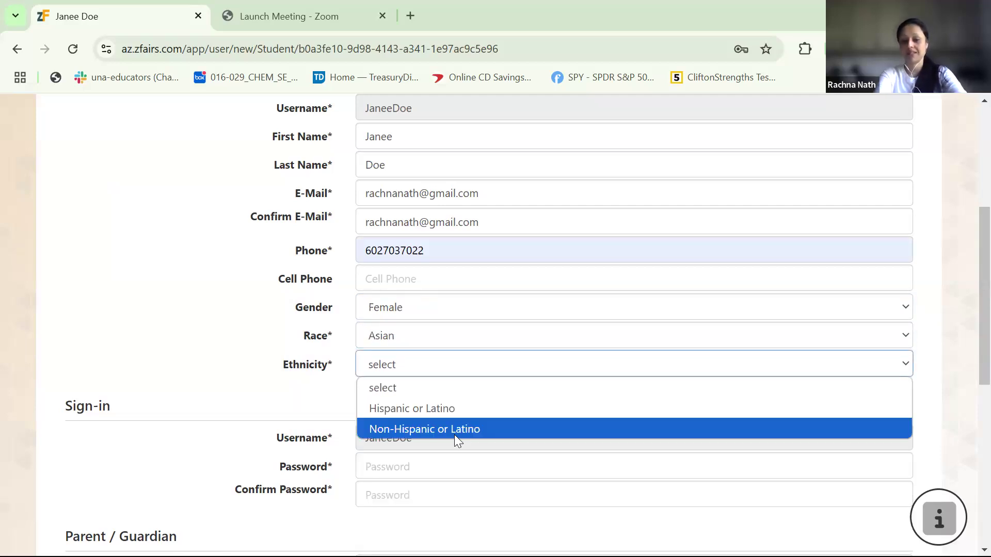
{"action": "left_click", "coordinate": [454, 435]}
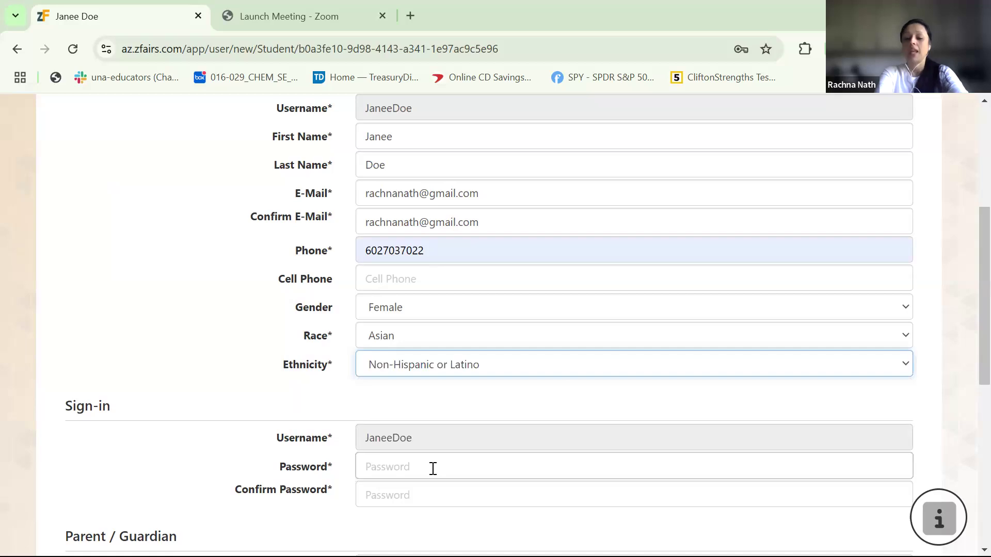
Step: Enter the account password and repeat it in the confirmation field of the Sign-in section
{"action": "left_click", "coordinate": [433, 469]}
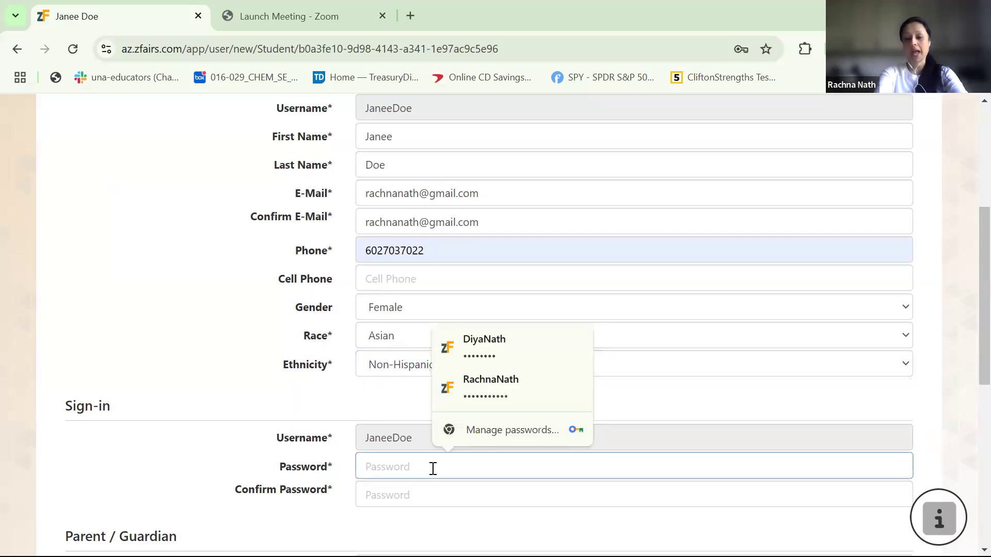
{"action": "type", "text": "a"}
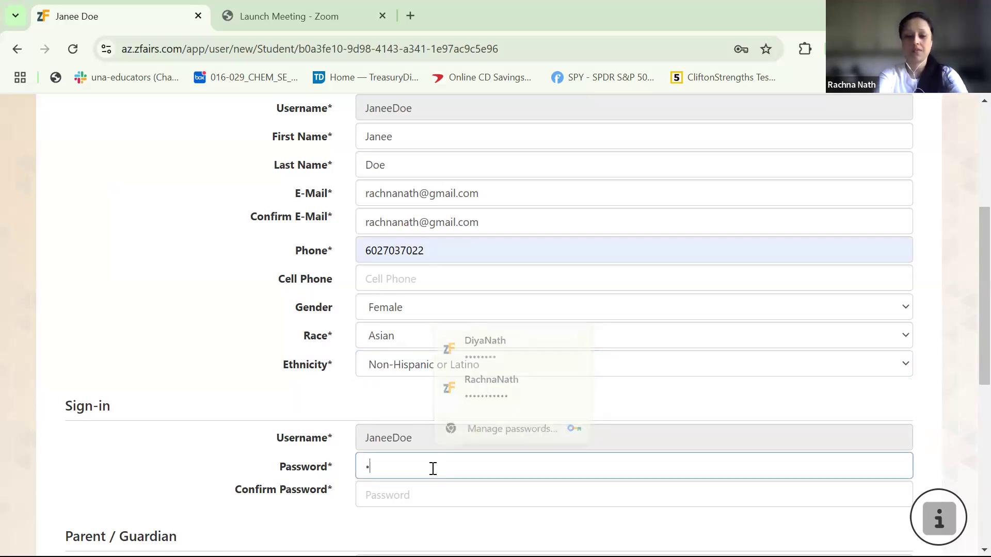
{"action": "type", "text": "*****"}
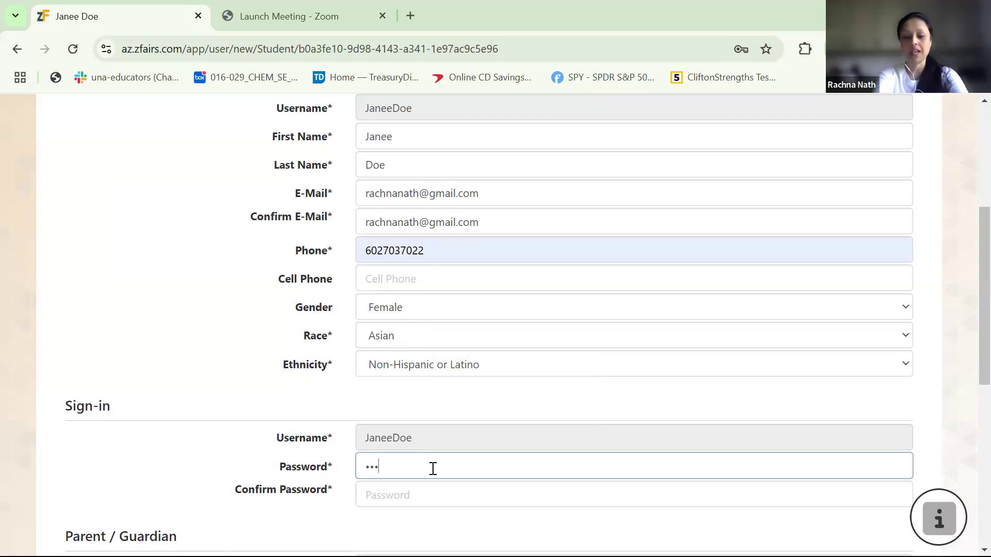
{"action": "type", "text": "**"}
{"action": "left_click", "coordinate": [431, 499]}
{"action": "type", "text": "*****"}
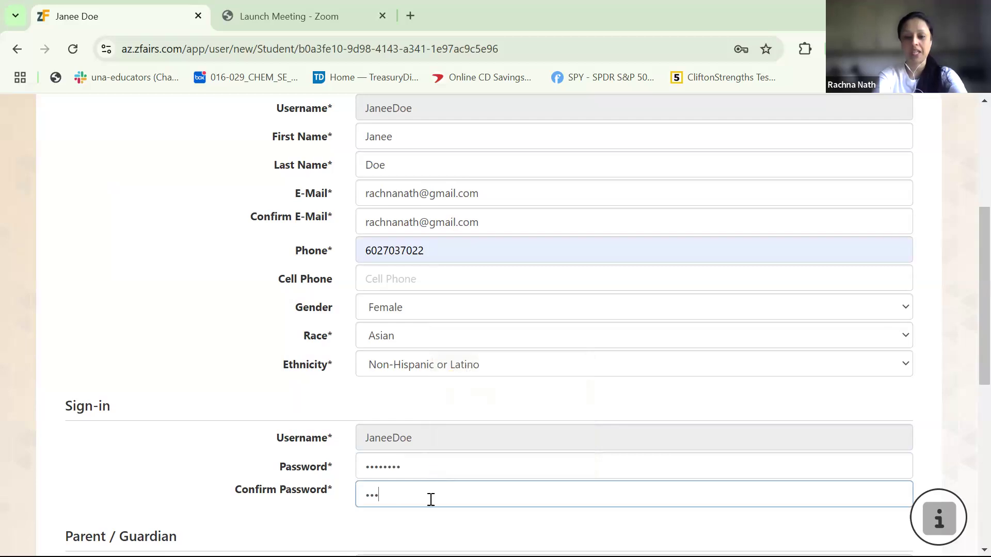
{"action": "type", "text": "**"}
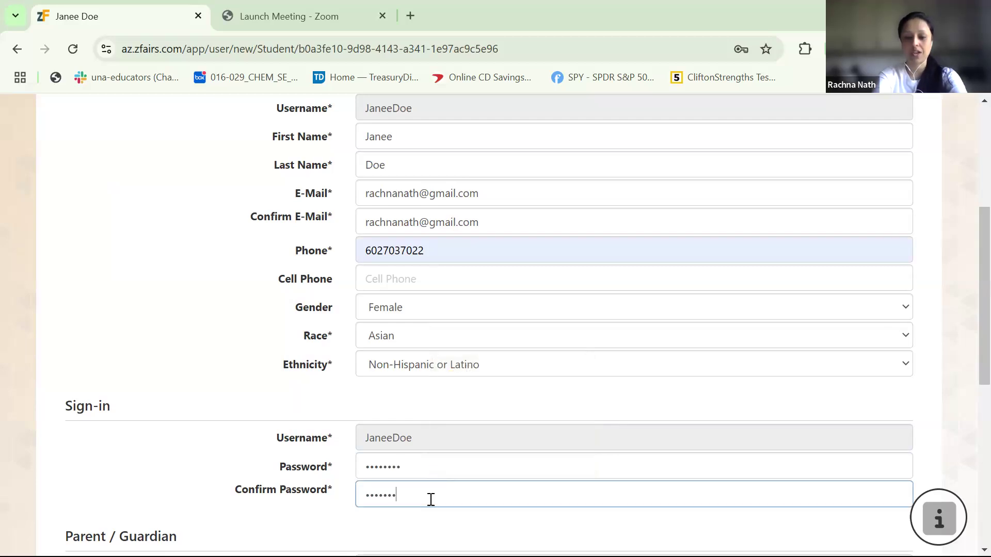
{"action": "type", "text": "*"}
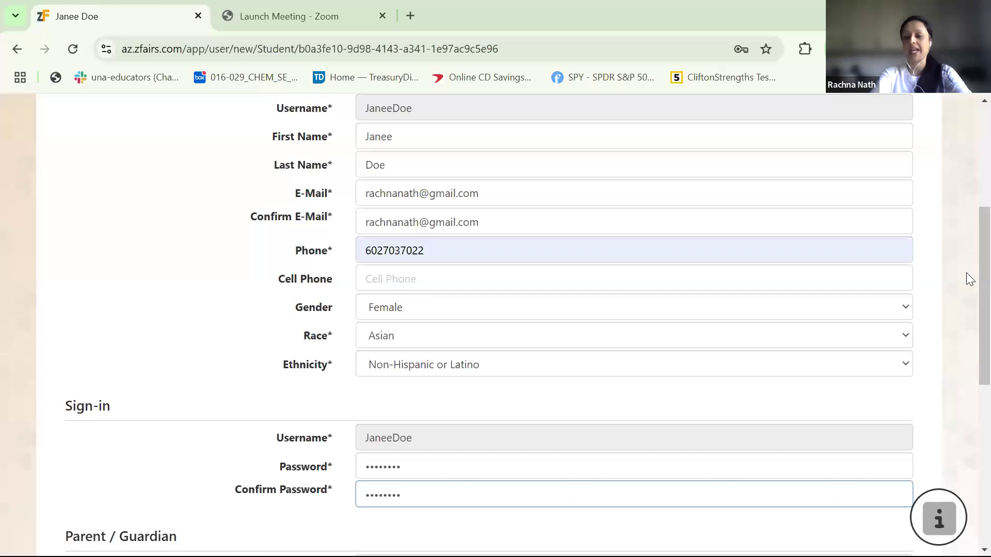
Step: Fill in the parent/guardian's name, email and phone together with the home address from a saved autofill entry
{"action": "scroll", "coordinate": [966, 273], "scroll_direction": "down", "scroll_amount": 3}
{"action": "scroll", "coordinate": [967, 358], "scroll_direction": "down", "scroll_amount": 1}
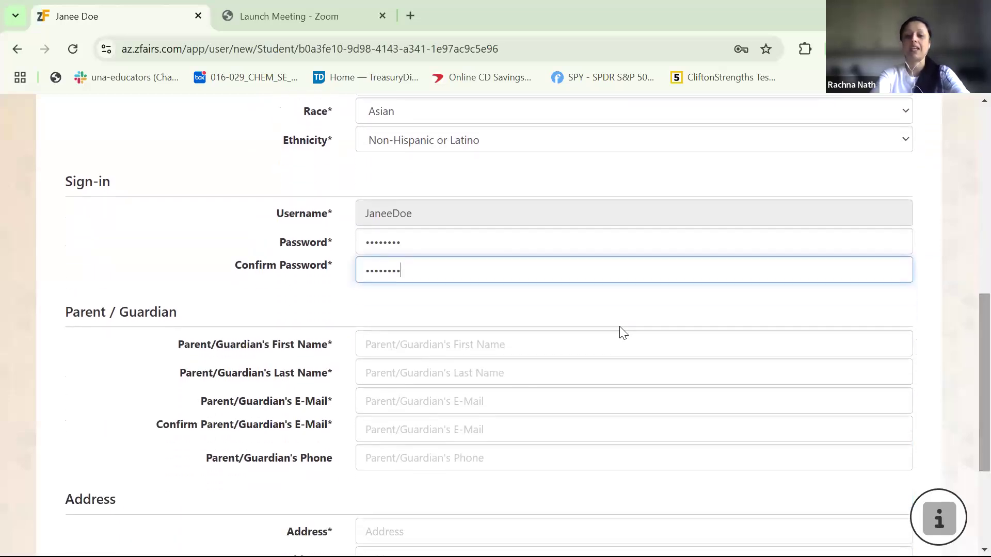
{"action": "left_click", "coordinate": [606, 345]}
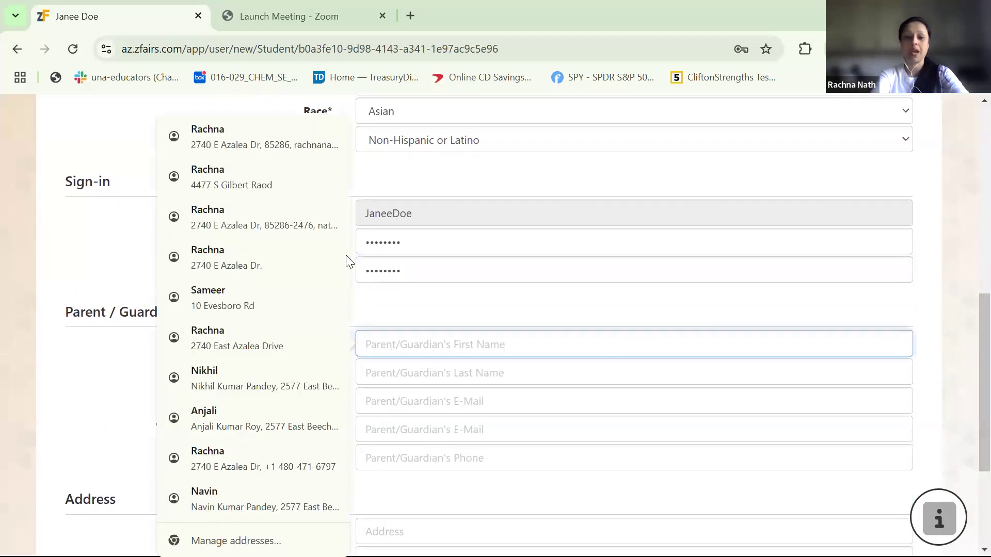
{"action": "left_click", "coordinate": [265, 138]}
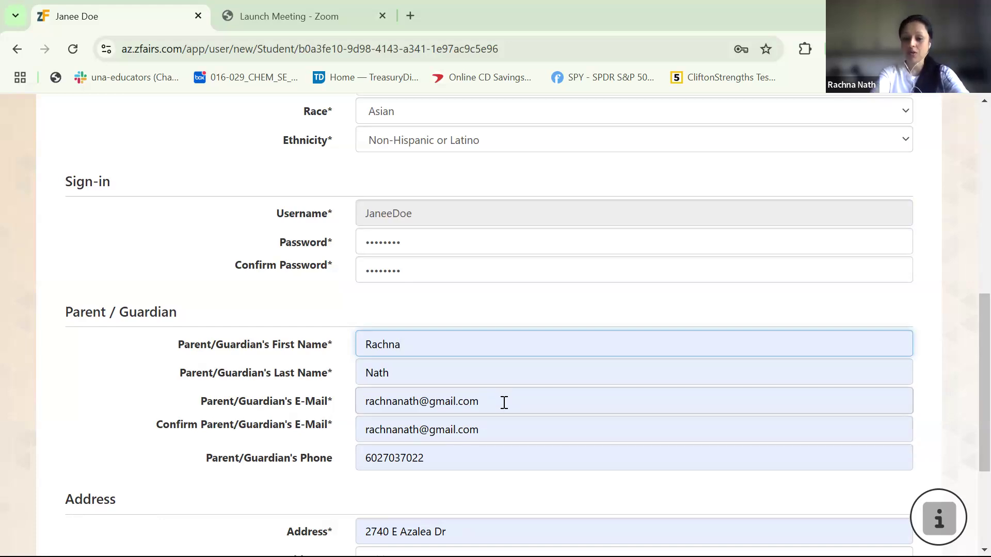
{"action": "left_click_drag", "start_coordinate": [505, 403], "coordinate": [360, 401]}
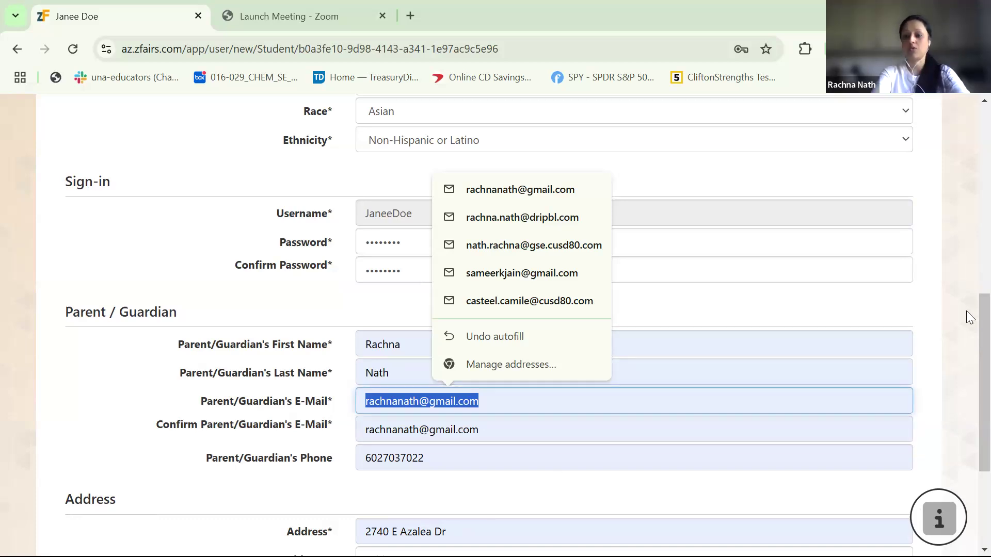
Step: Save the profile and continue to the additional questions, declining to store the password in the browser
{"action": "scroll", "coordinate": [967, 313], "scroll_direction": "down", "scroll_amount": 3}
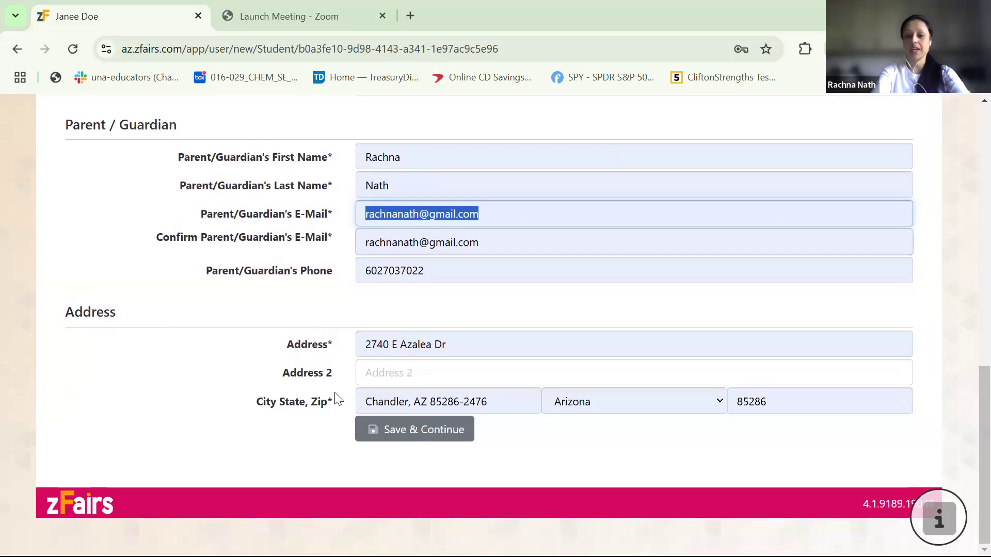
{"action": "left_click", "coordinate": [413, 436]}
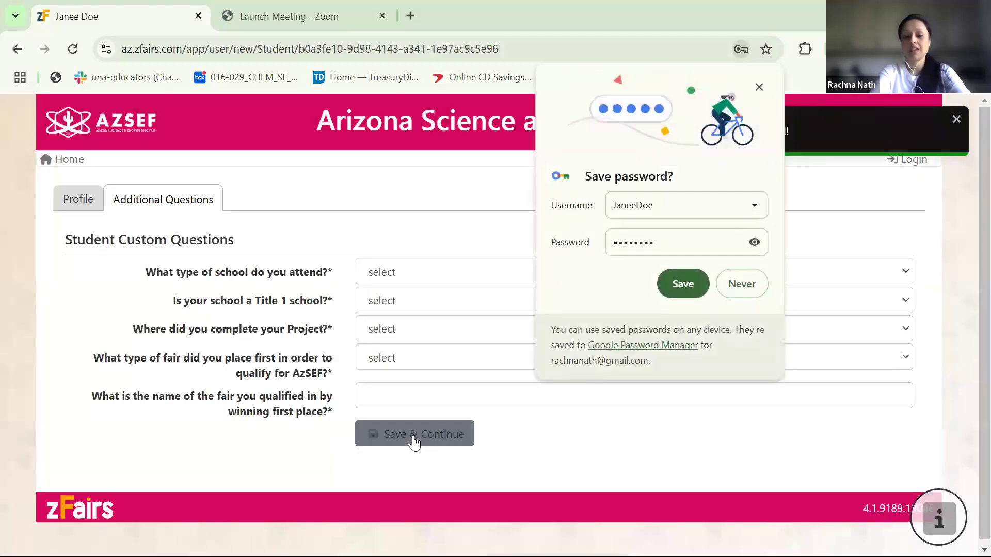
{"action": "left_click", "coordinate": [745, 284]}
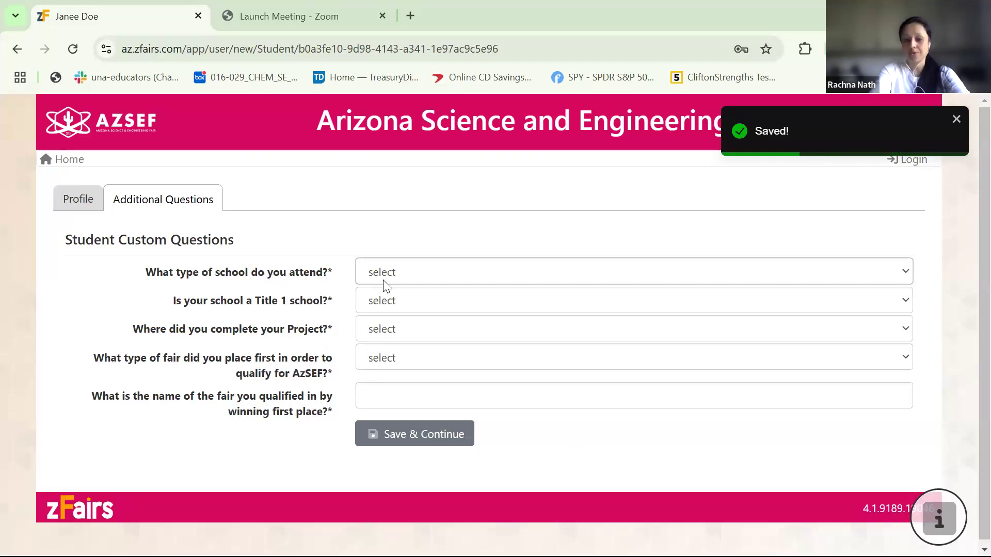
Step: Answer the school questions with Public as the school type and No for Title 1 school
{"action": "left_click", "coordinate": [431, 282]}
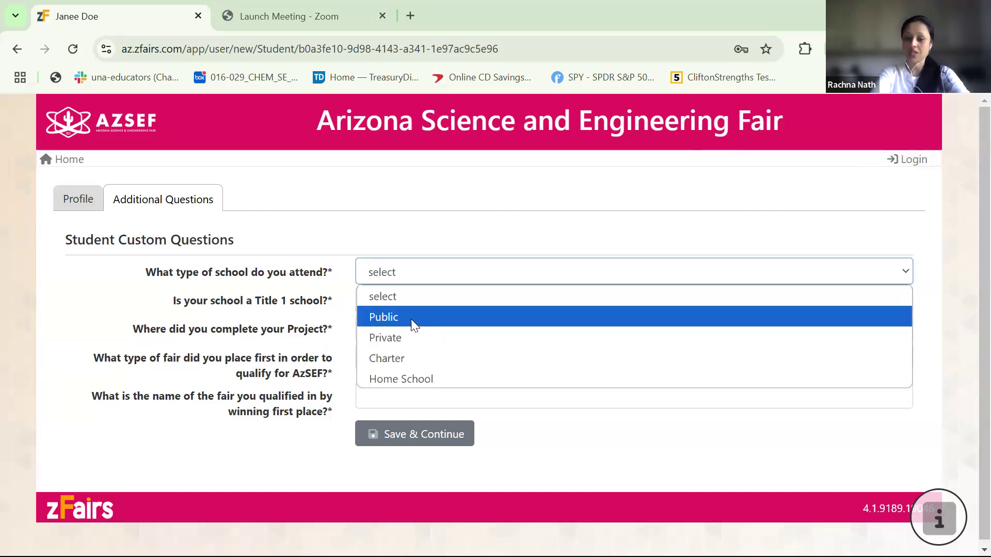
{"action": "left_click", "coordinate": [411, 319]}
{"action": "left_click", "coordinate": [428, 305]}
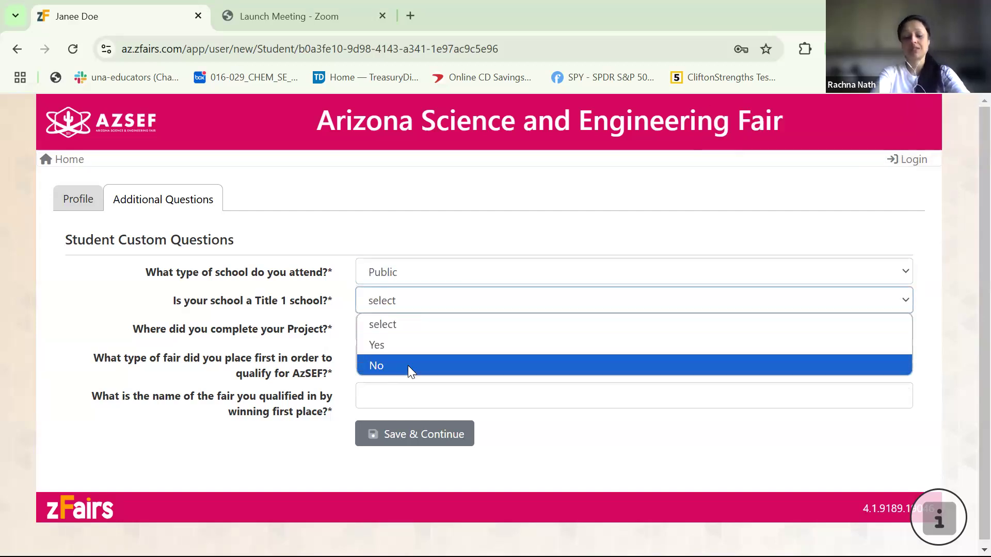
{"action": "left_click", "coordinate": [407, 366]}
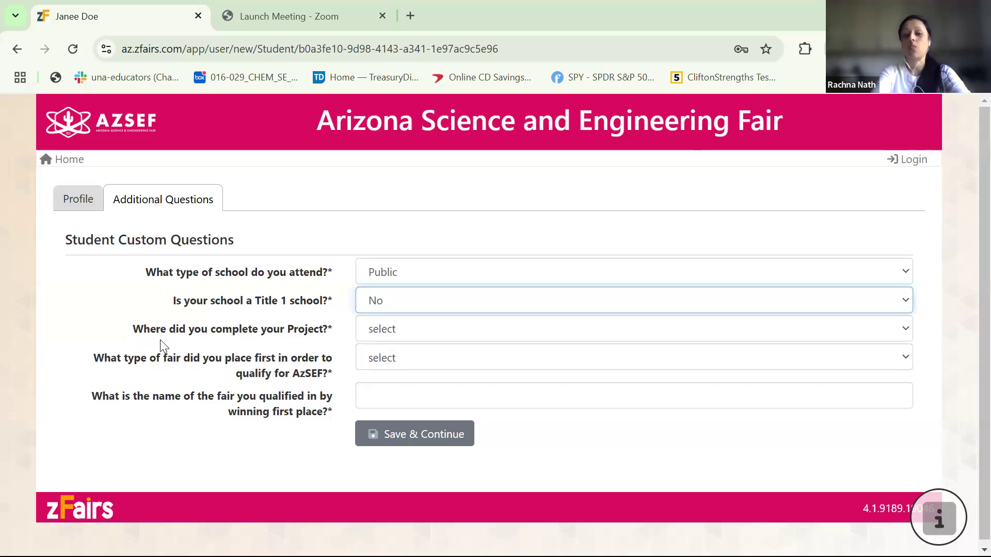
Step: Set School as the place where the project was completed and School as the type of qualifying fair
{"action": "left_click", "coordinate": [432, 339]}
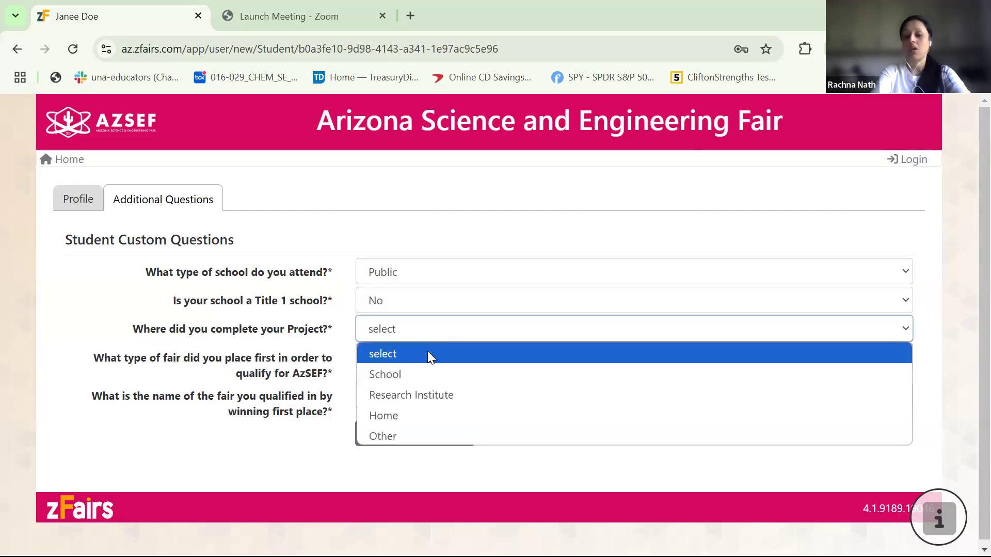
{"action": "left_click", "coordinate": [421, 379]}
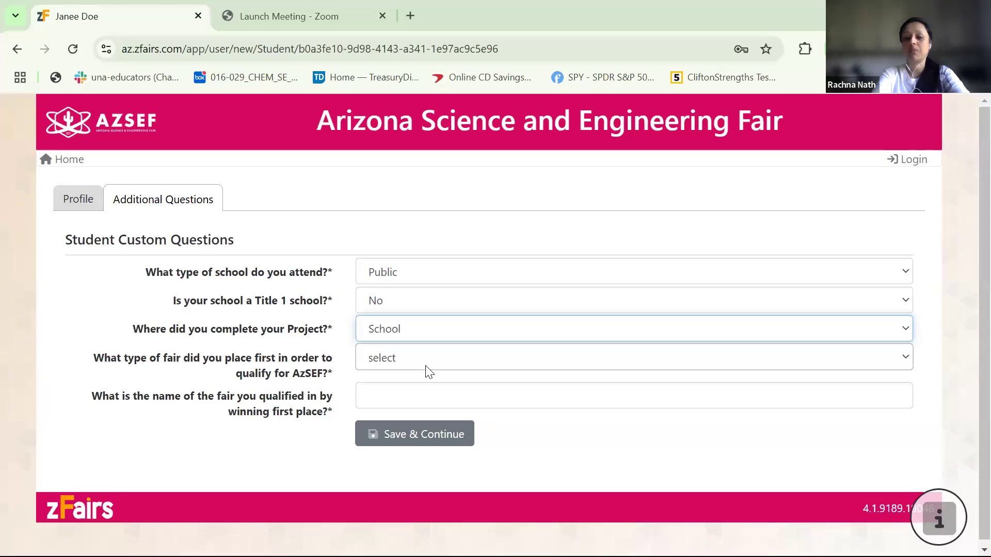
{"action": "left_click", "coordinate": [426, 367]}
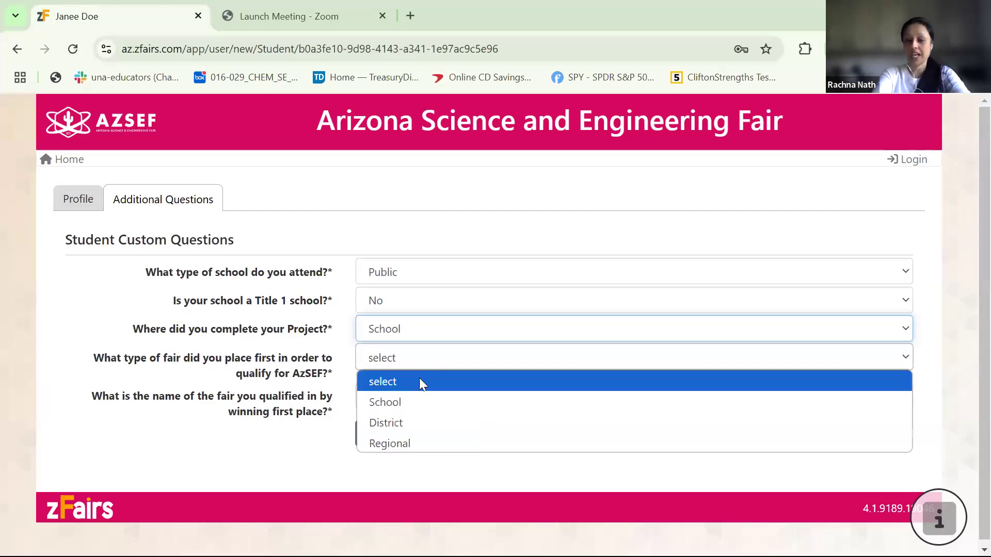
{"action": "left_click", "coordinate": [408, 403]}
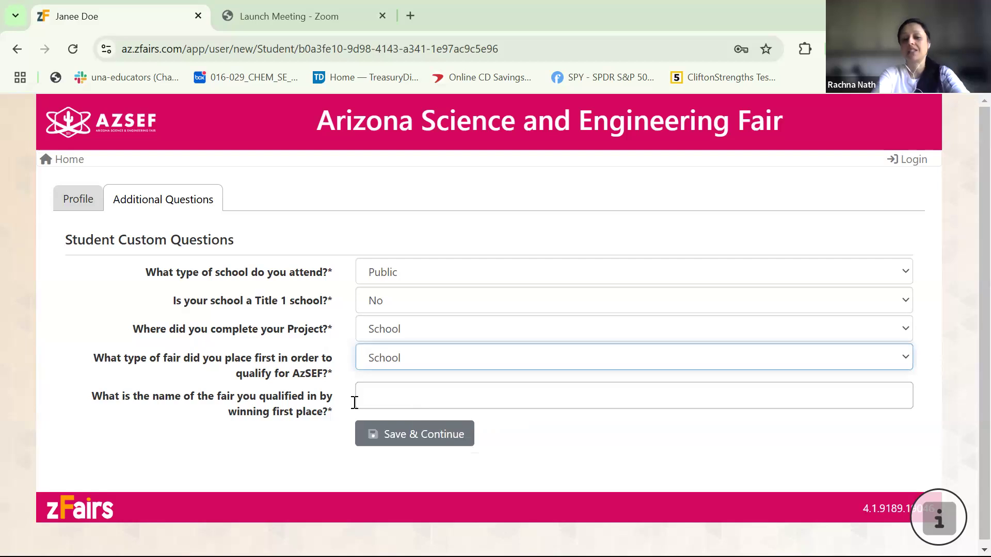
Step: Save ACPHS Fair as the name of the qualifying fair and start a new project entry
{"action": "left_click", "coordinate": [401, 400]}
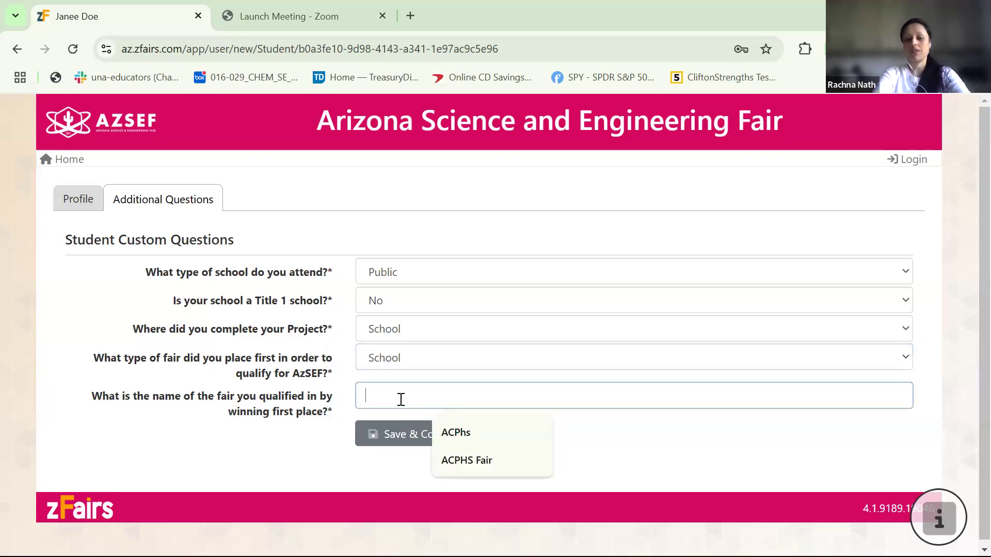
{"action": "left_click", "coordinate": [481, 461]}
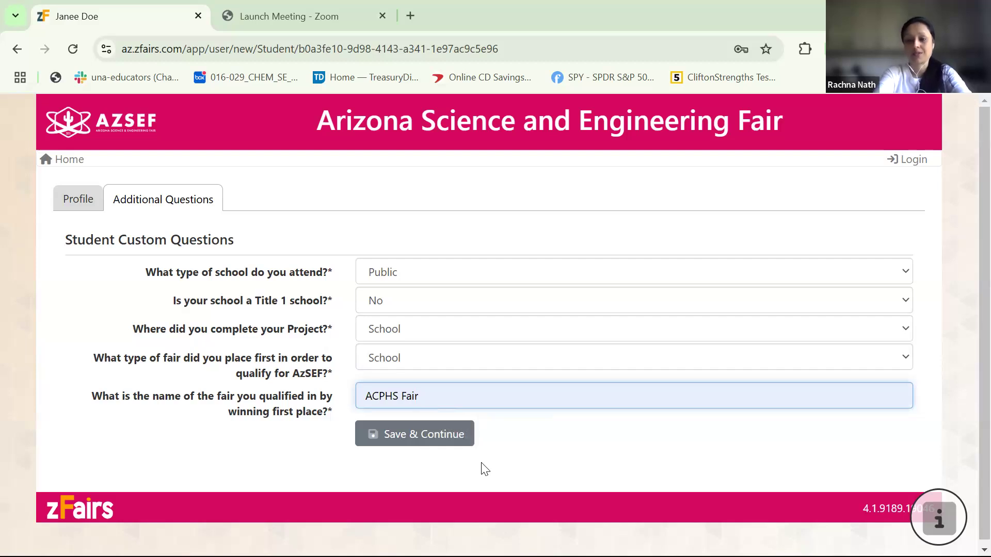
{"action": "left_click", "coordinate": [434, 434]}
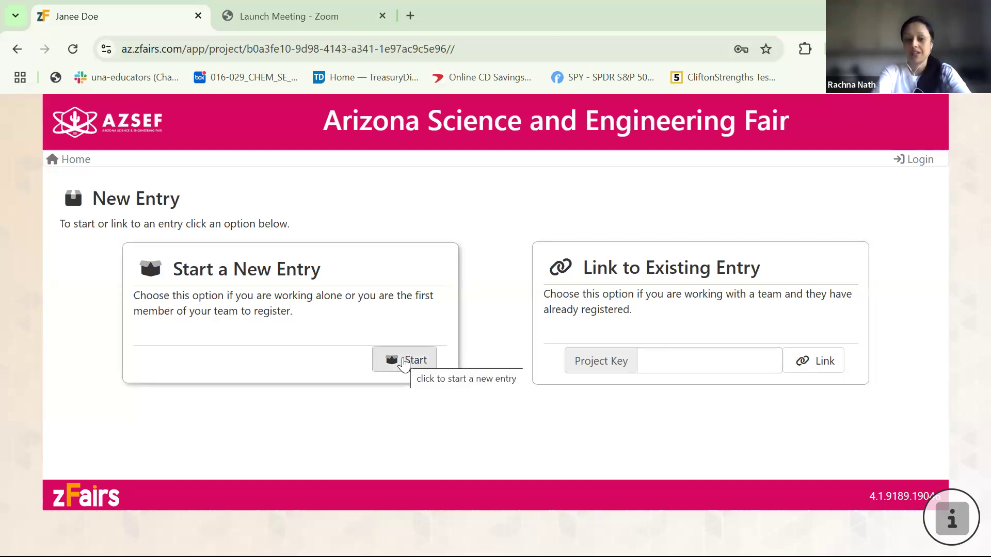
{"action": "left_click", "coordinate": [403, 363]}
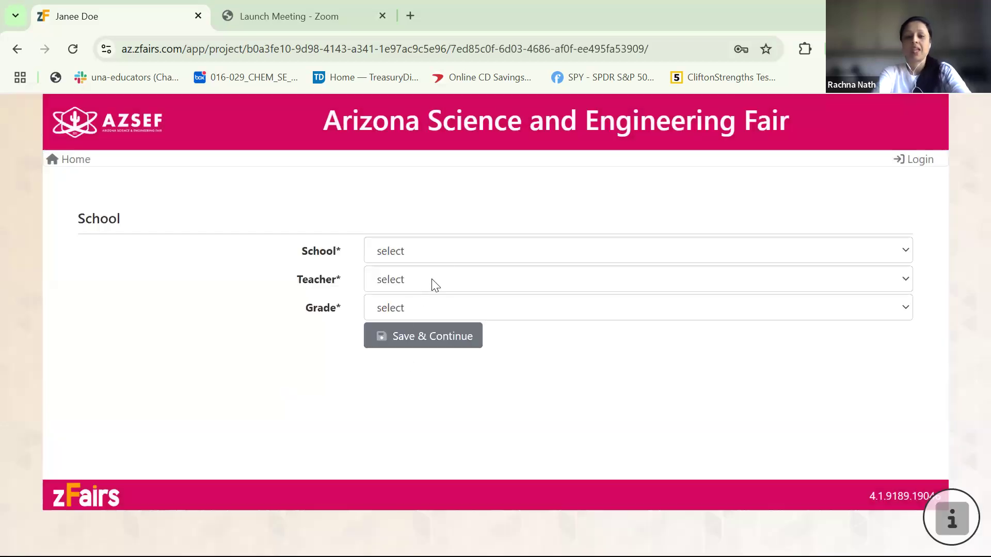
{"action": "left_click", "coordinate": [456, 250]}
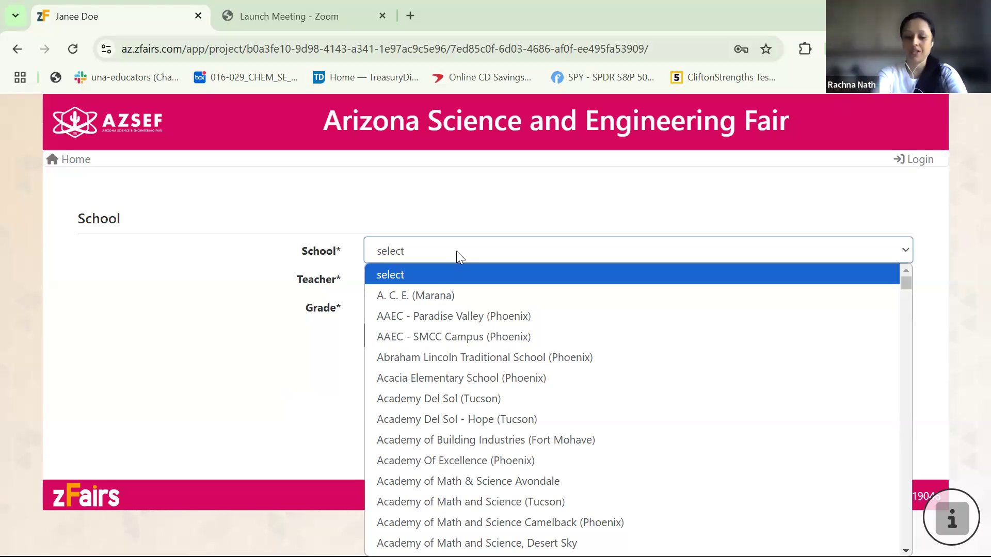
{"action": "key", "text": "Down"}
{"action": "key", "text": "c"}
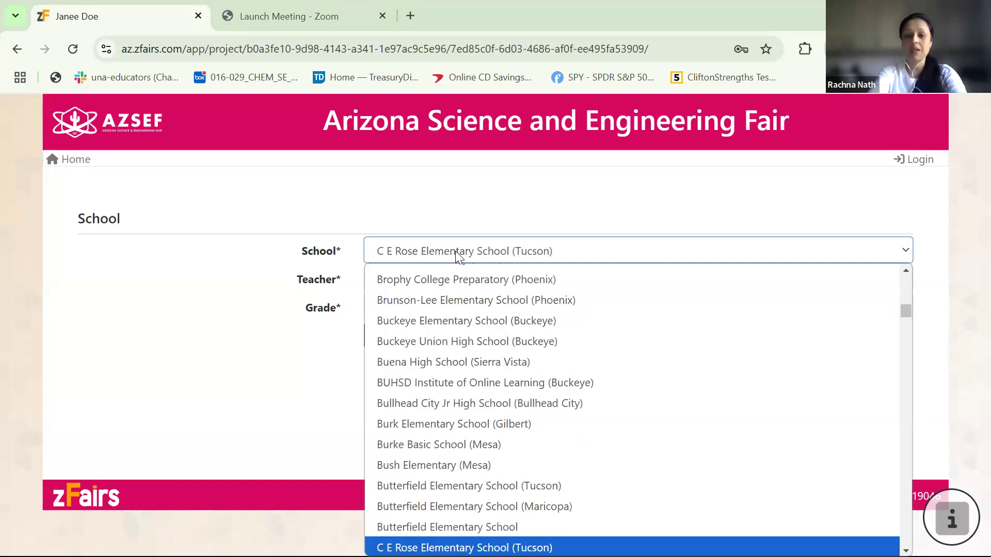
{"action": "left_click", "coordinate": [457, 256]}
{"action": "left_click", "coordinate": [575, 261]}
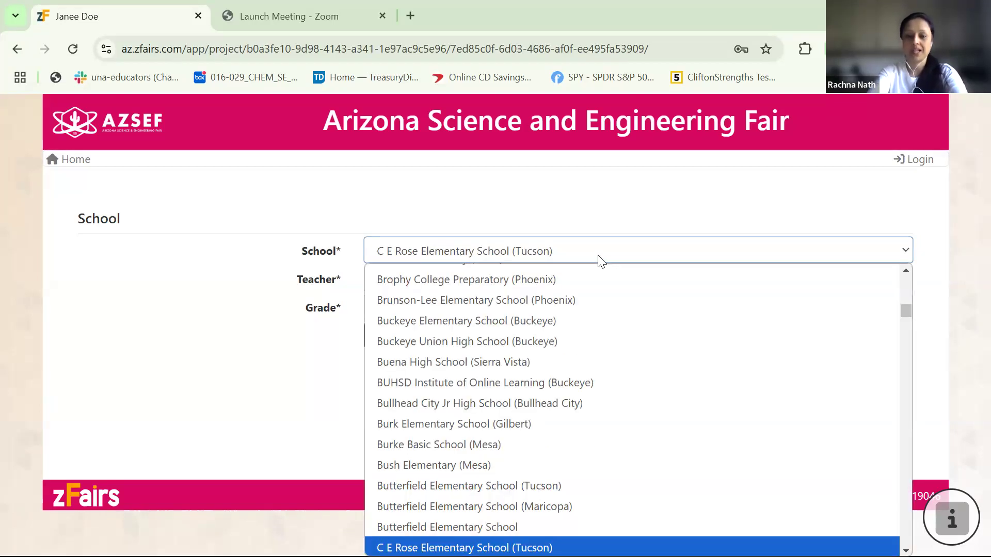
{"action": "key", "text": "Escape"}
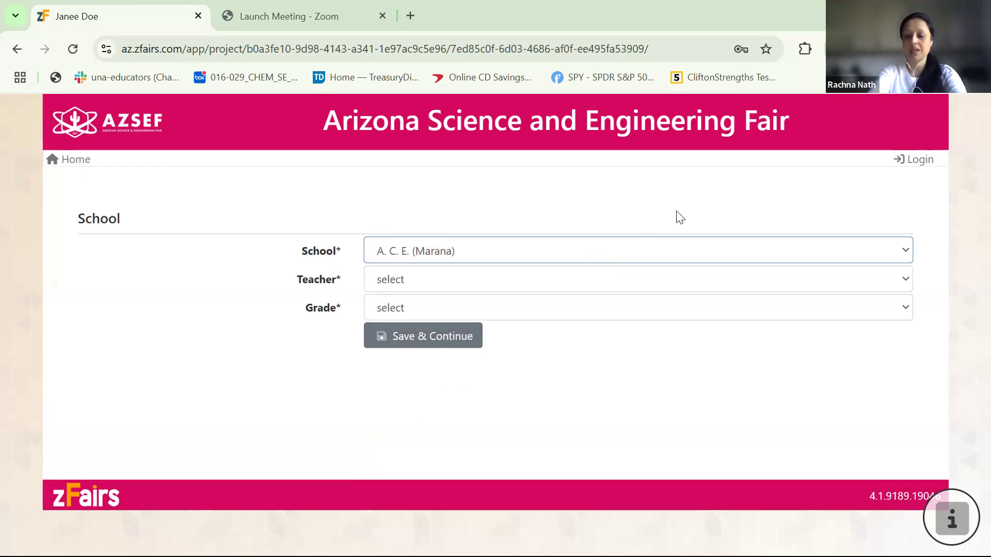
{"action": "left_click", "coordinate": [906, 253]}
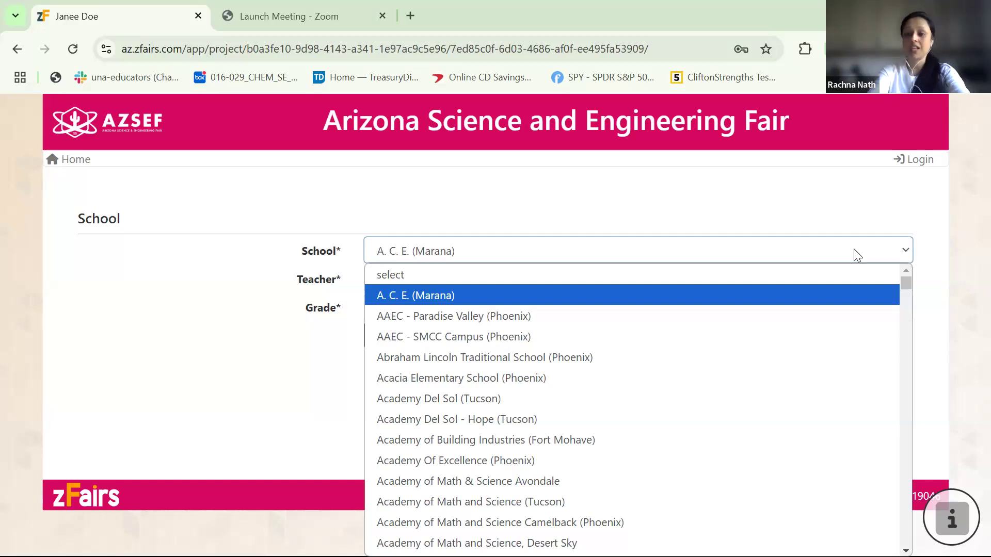
{"action": "left_click", "coordinate": [905, 249]}
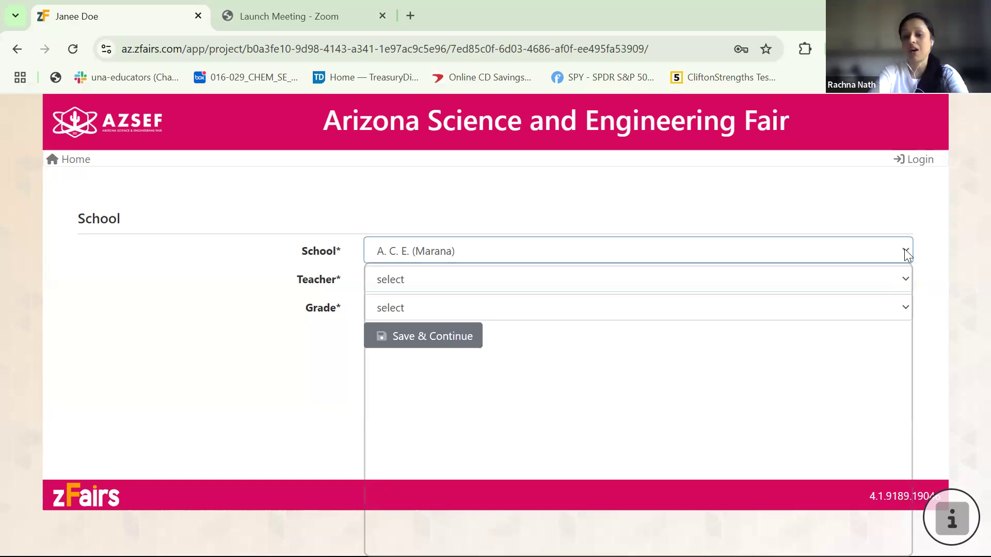
Step: Set the entry's school to Arizona College Prep High School
{"action": "left_click", "coordinate": [905, 251]}
{"action": "type", "text": "ari"}
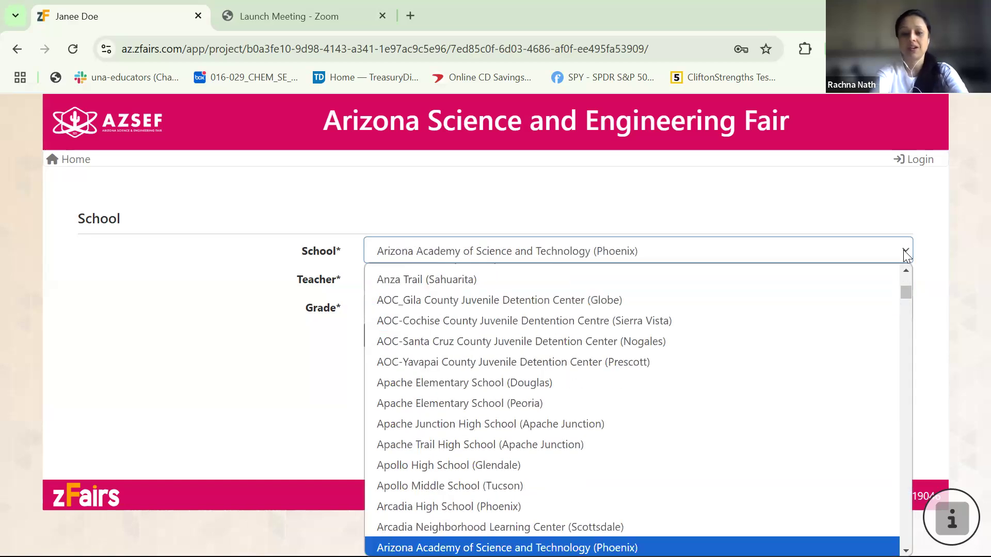
{"action": "key", "text": "Down"}
{"action": "key", "text": "Down"}
{"action": "key", "text": "Down"}
{"action": "key", "text": "Down"}
{"action": "key", "text": "Down"}
{"action": "key", "text": "Down"}
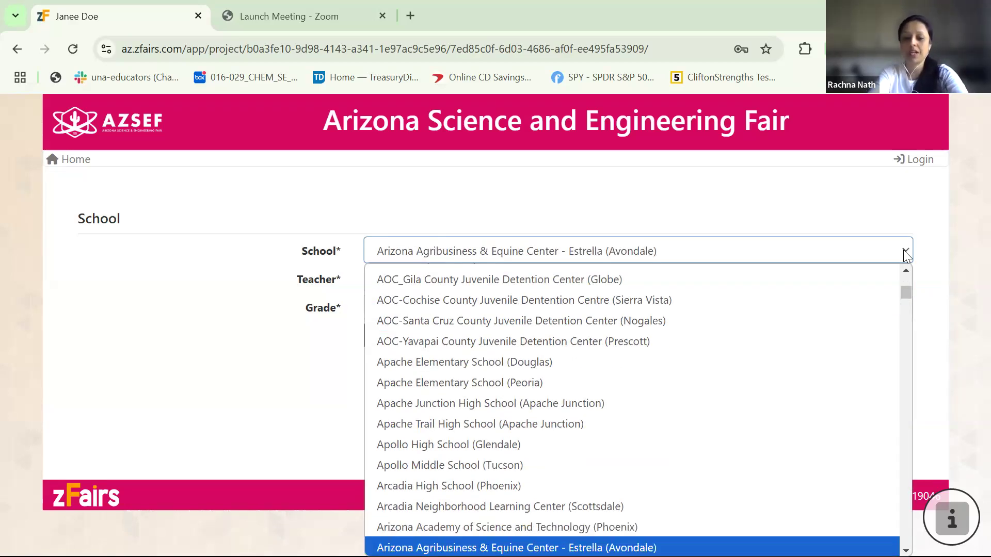
{"action": "key", "text": "Down"}
{"action": "key", "text": "Down"}
{"action": "key", "text": "Down"}
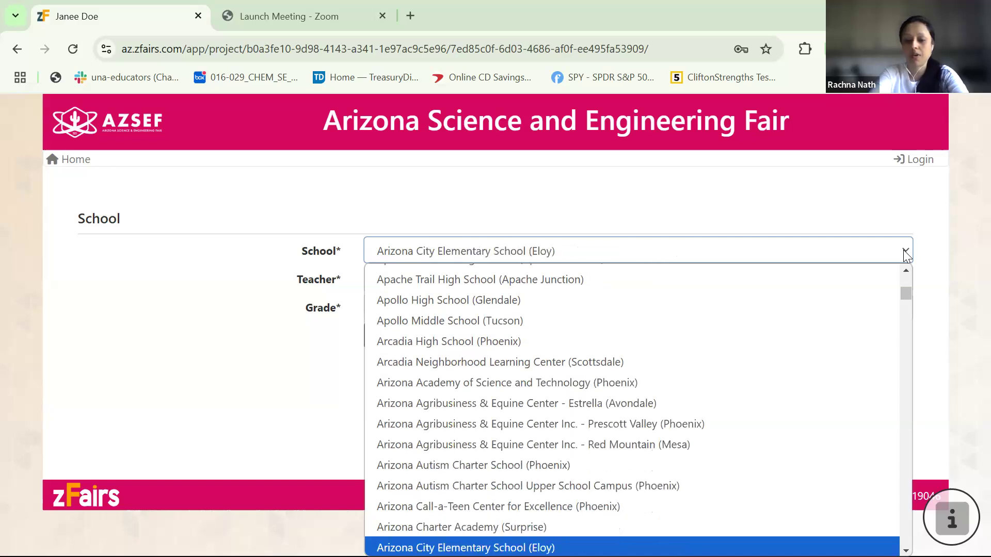
{"action": "key", "text": "Down"}
{"action": "key", "text": "Down"}
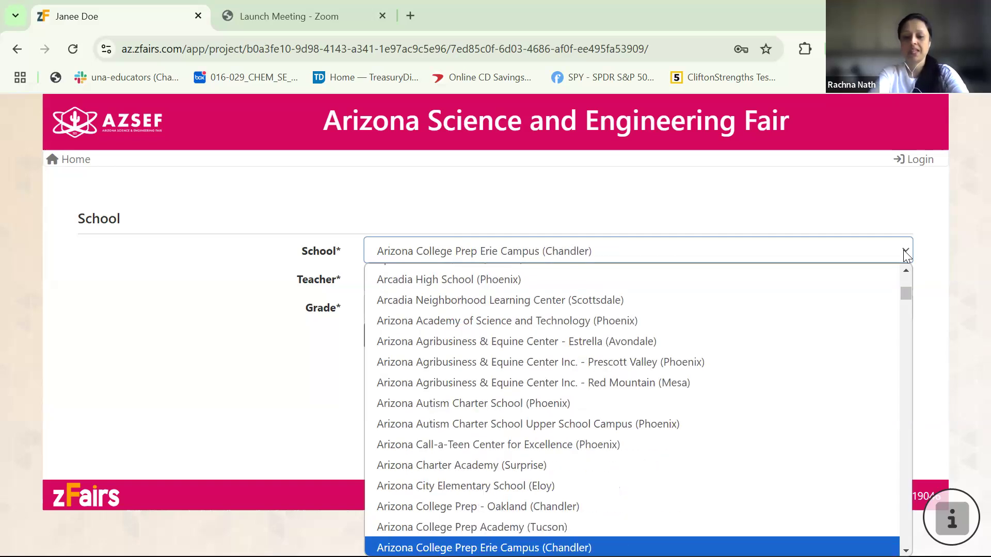
{"action": "key", "text": "Down"}
{"action": "key", "text": "Down"}
{"action": "key", "text": "Down"}
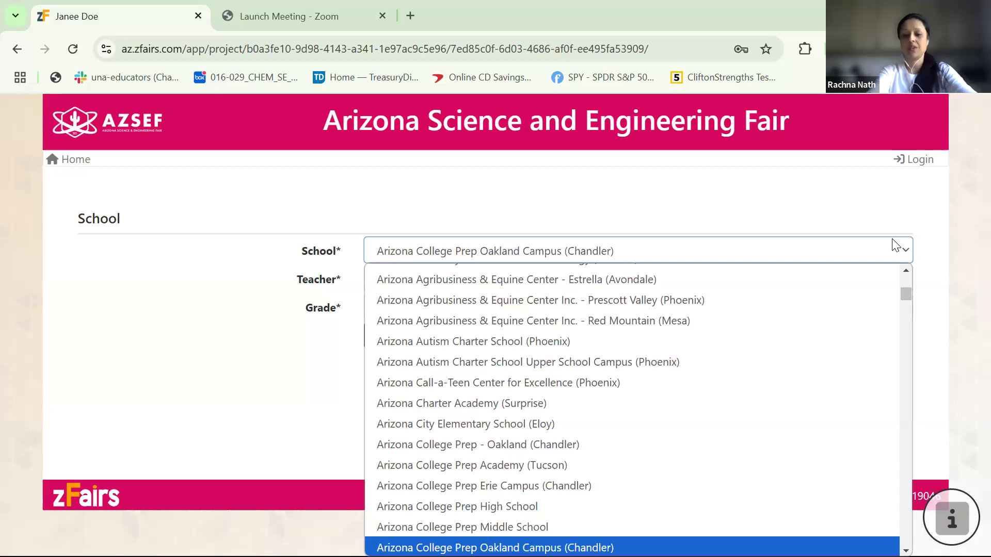
{"action": "left_click", "coordinate": [529, 509]}
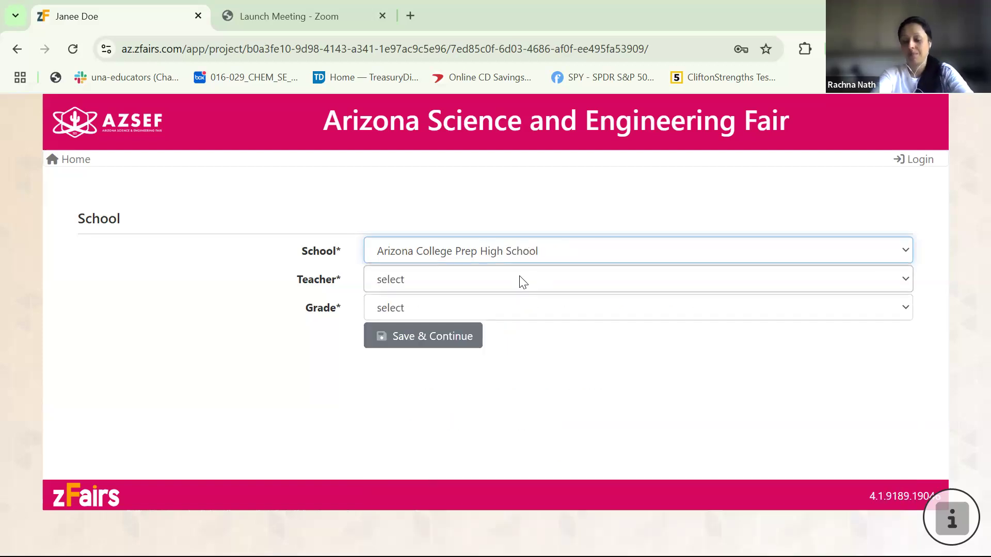
Step: Choose the second listed teacher and 10th Grade, and save the school details to continue to the entry information
{"action": "left_click", "coordinate": [520, 280]}
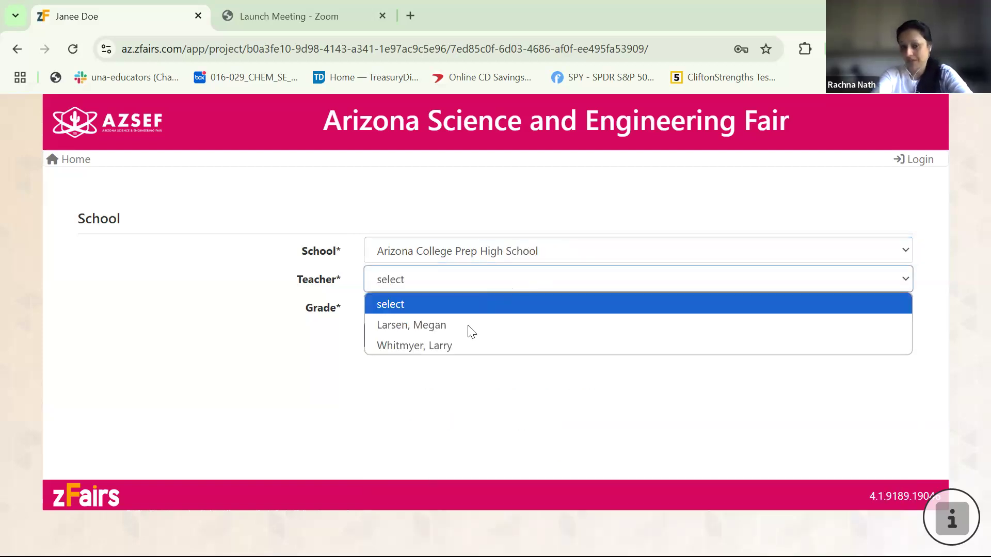
{"action": "left_click", "coordinate": [452, 347]}
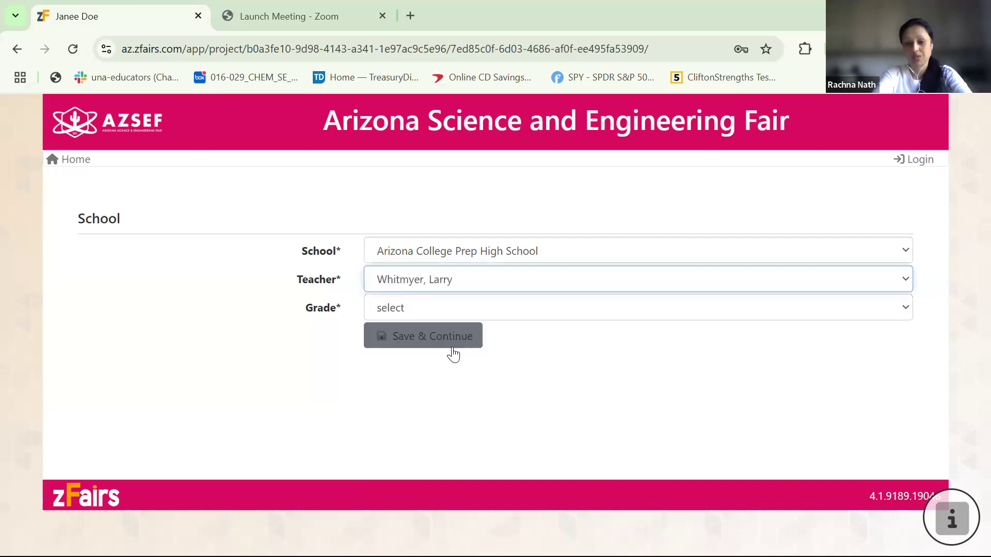
{"action": "left_click", "coordinate": [465, 312]}
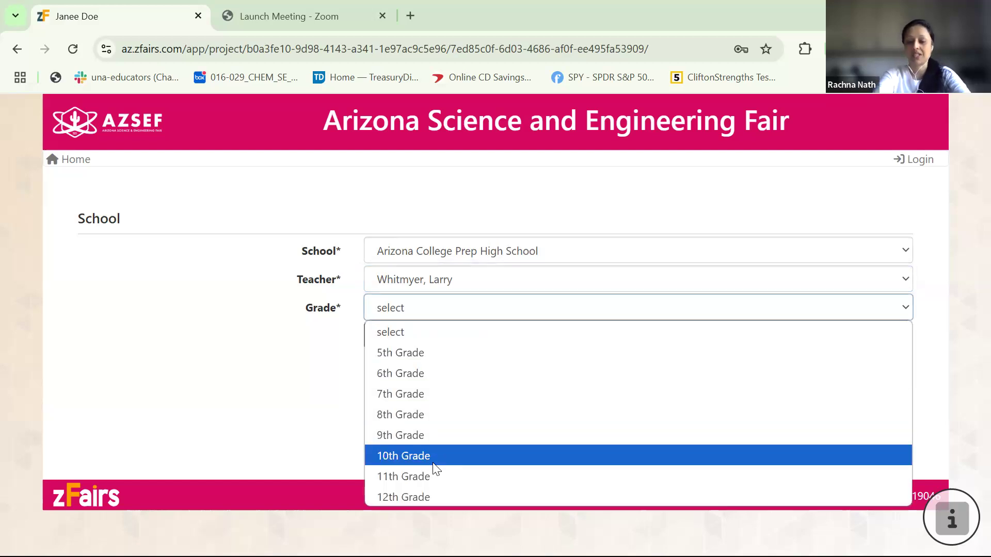
{"action": "left_click", "coordinate": [434, 459]}
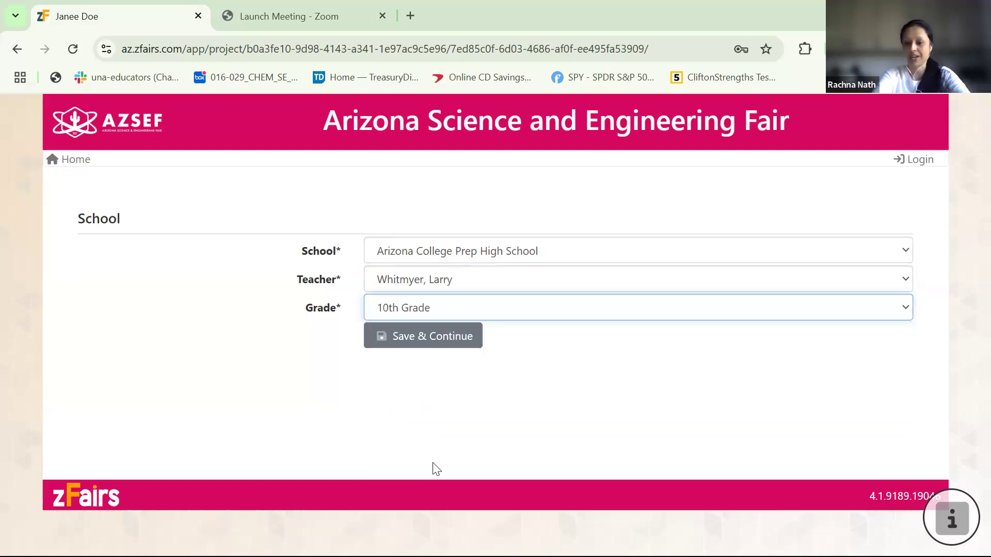
{"action": "left_click", "coordinate": [425, 345]}
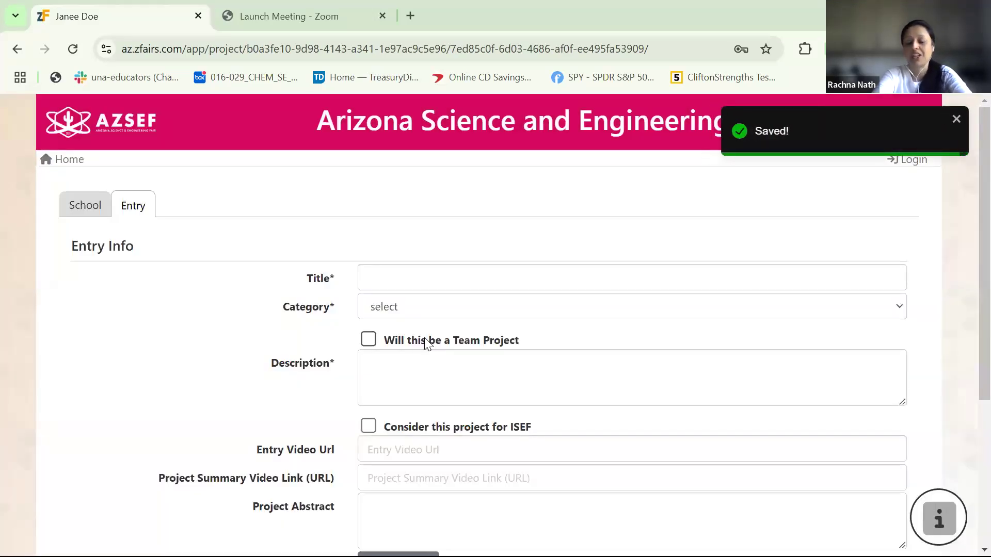
Step: Title the entry Green Anesthesia and set its category to Senior Division: Embedded Systems
{"action": "left_click", "coordinate": [440, 275]}
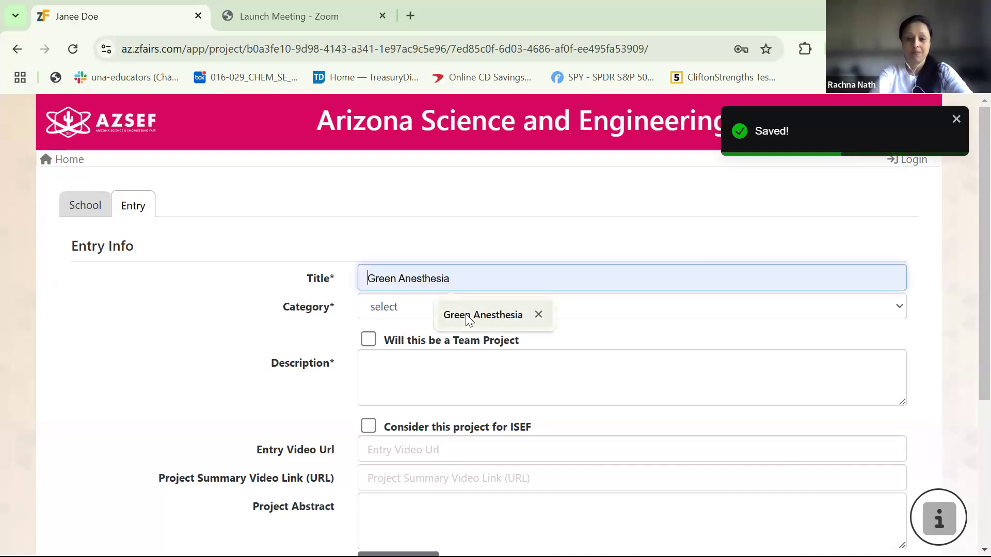
{"action": "left_click", "coordinate": [469, 320]}
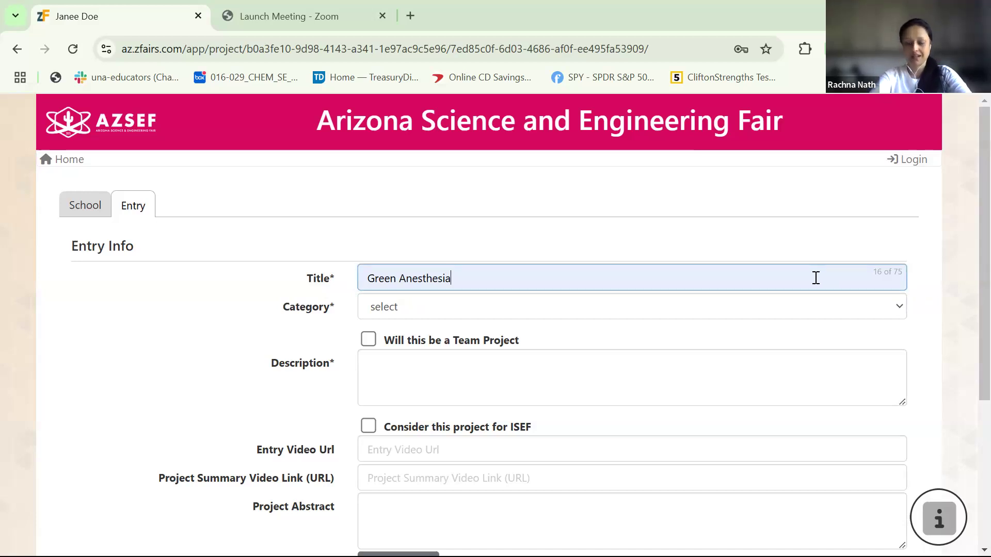
{"action": "left_click", "coordinate": [751, 308]}
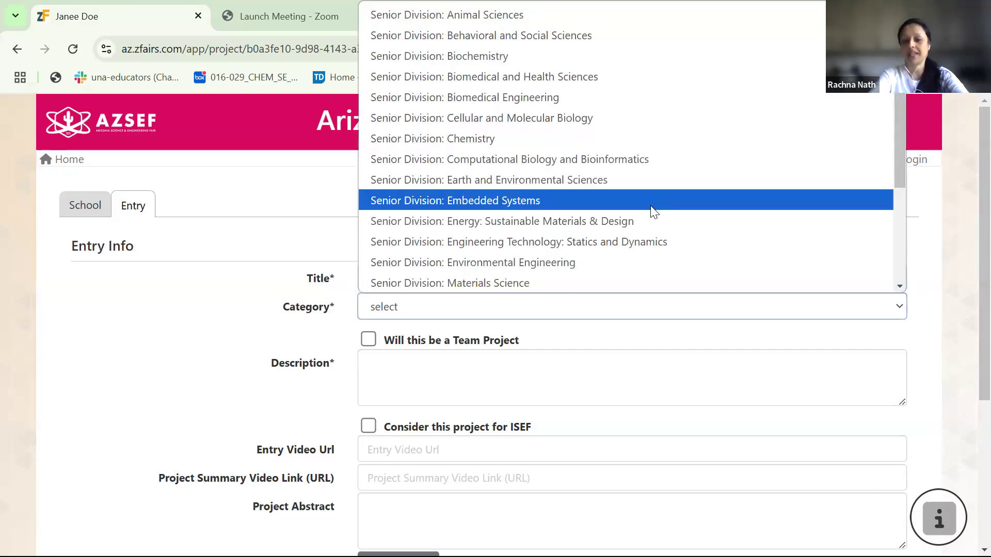
{"action": "left_click", "coordinate": [652, 200]}
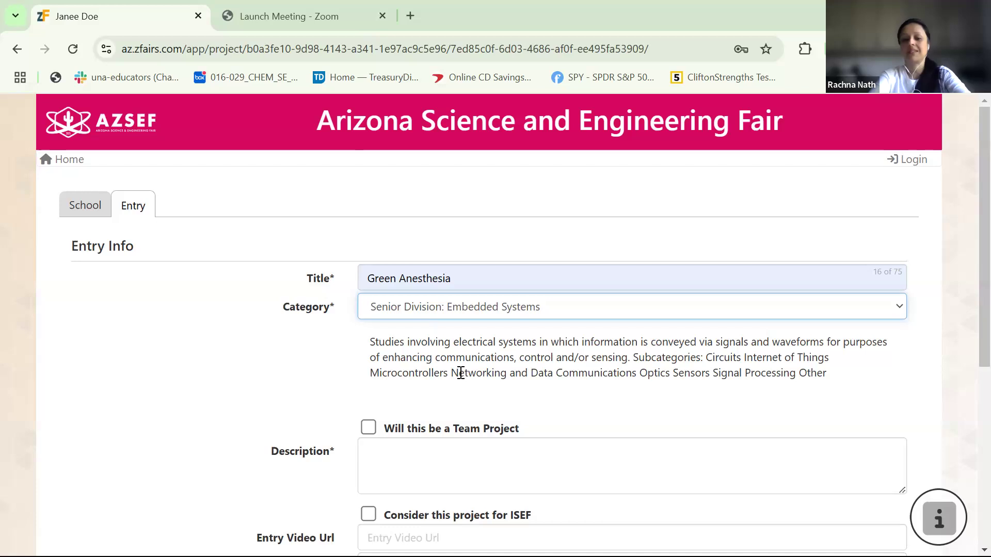
Step: Mark the entry as a team project and enter the description "This is a team Project"
{"action": "left_click", "coordinate": [369, 430]}
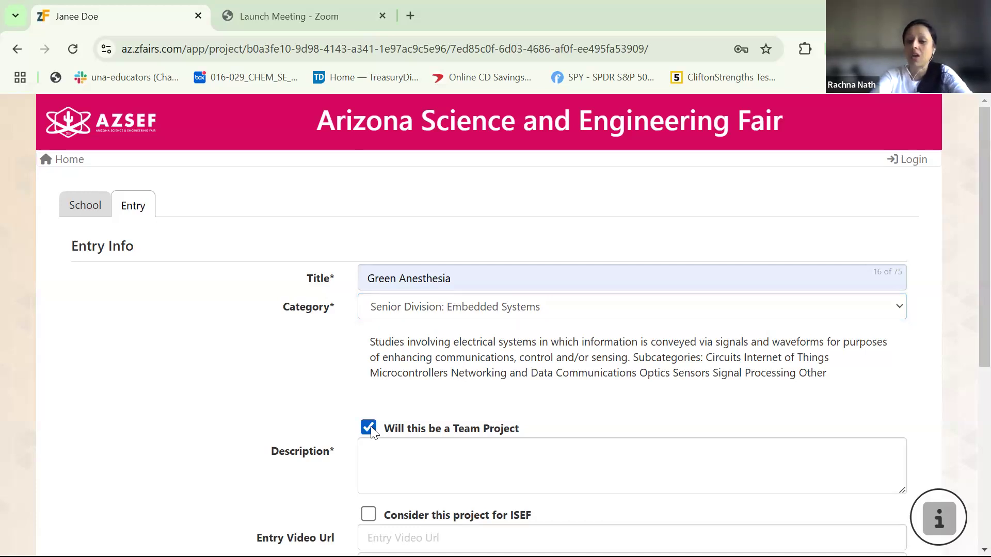
{"action": "scroll", "coordinate": [970, 365], "scroll_direction": "down", "scroll_amount": 3}
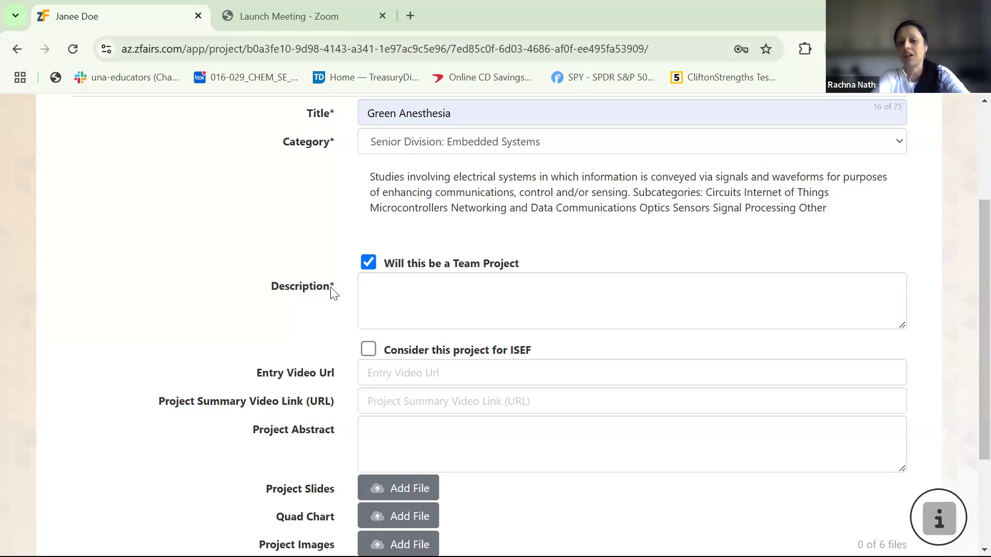
{"action": "left_click", "coordinate": [404, 292]}
{"action": "type", "text": "This i"}
{"action": "key", "text": "BackSpace"}
{"action": "type", "text": "is "}
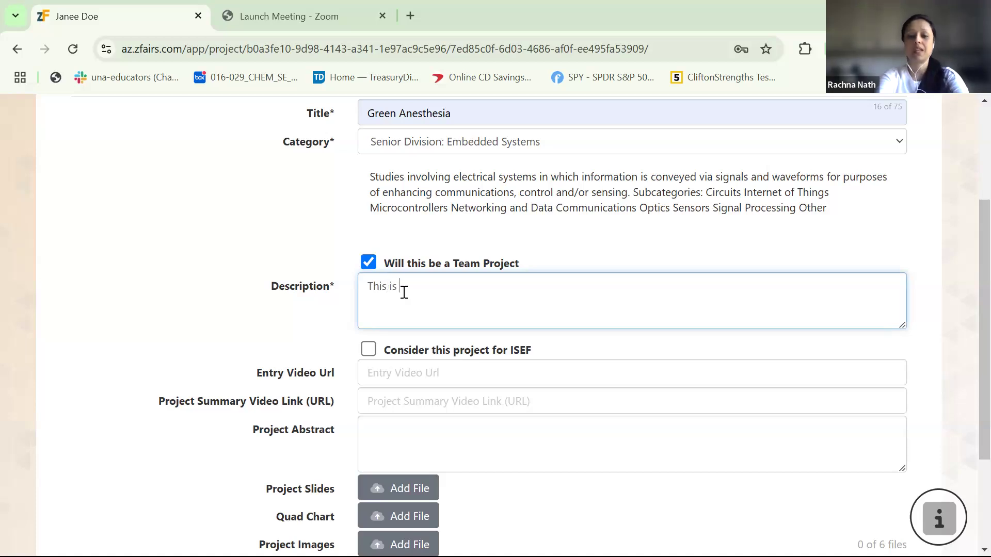
{"action": "type", "text": "a Tema"}
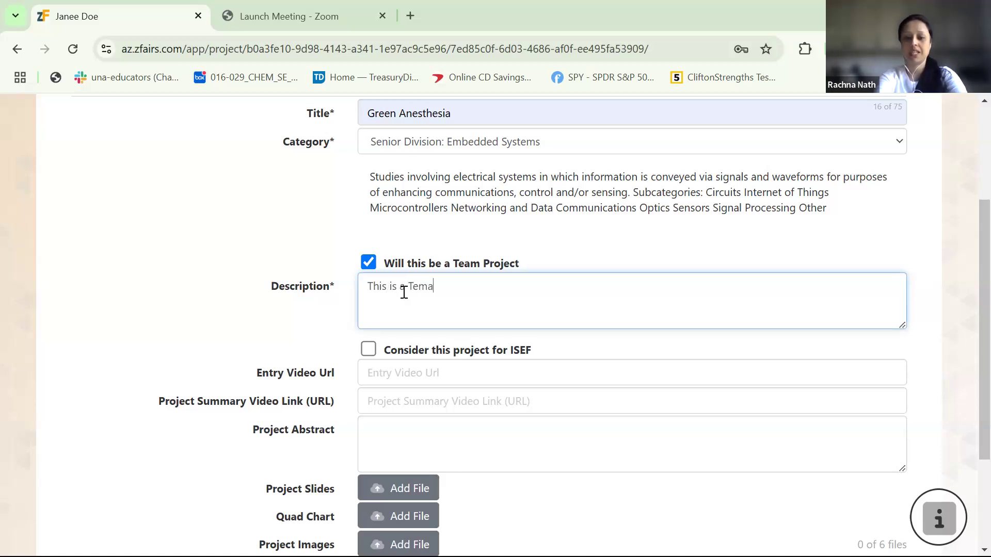
{"action": "key", "text": "BackSpace"}
{"action": "key", "text": "BackSpace"}
{"action": "key", "text": "BackSpace"}
{"action": "key", "text": "BackSpace"}
{"action": "key", "text": "BackSpace"}
{"action": "type", "text": "tea"}
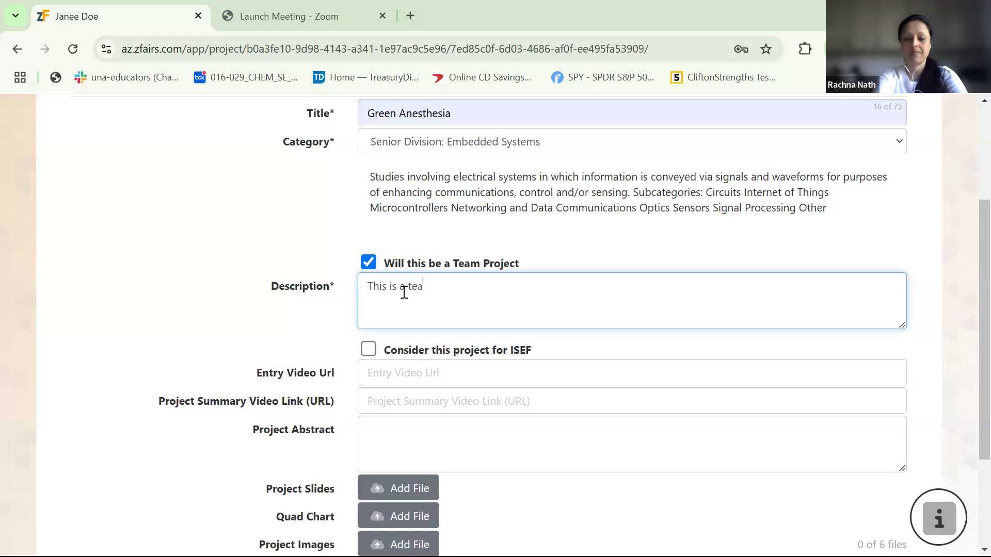
{"action": "type", "text": "m Project"}
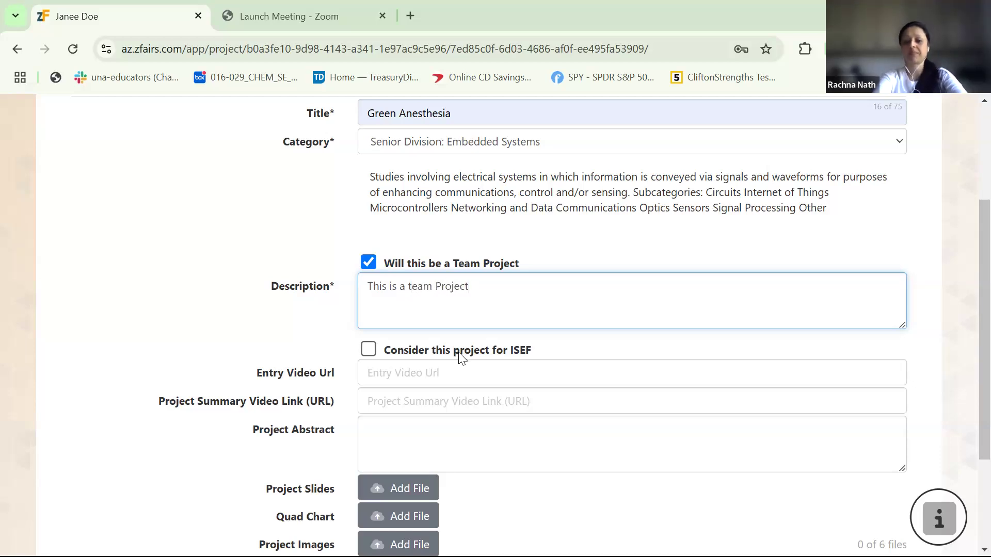
Step: Mark the project for ISEF consideration and save the entry information to continue to the paperwork list
{"action": "left_click", "coordinate": [369, 350]}
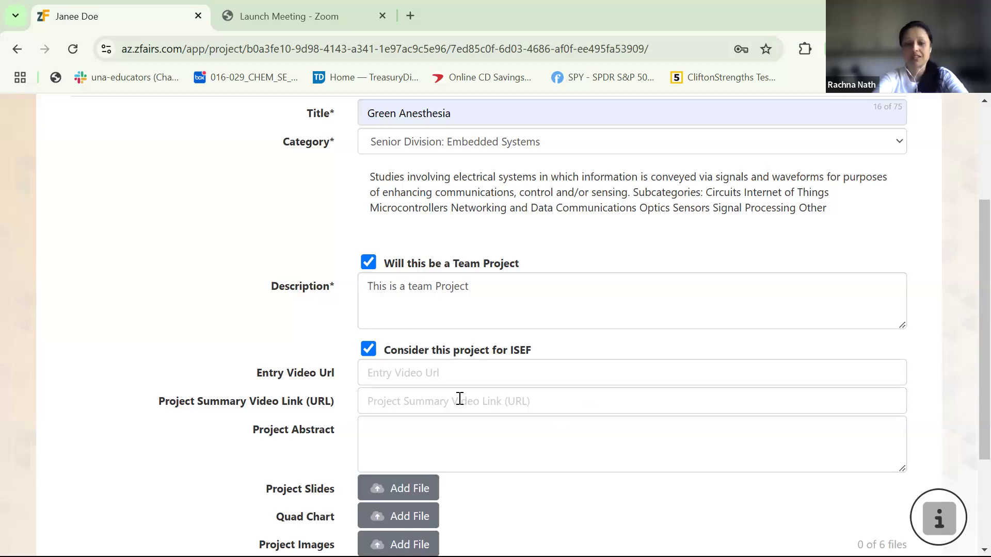
{"action": "scroll", "coordinate": [967, 413], "scroll_direction": "down", "scroll_amount": 2}
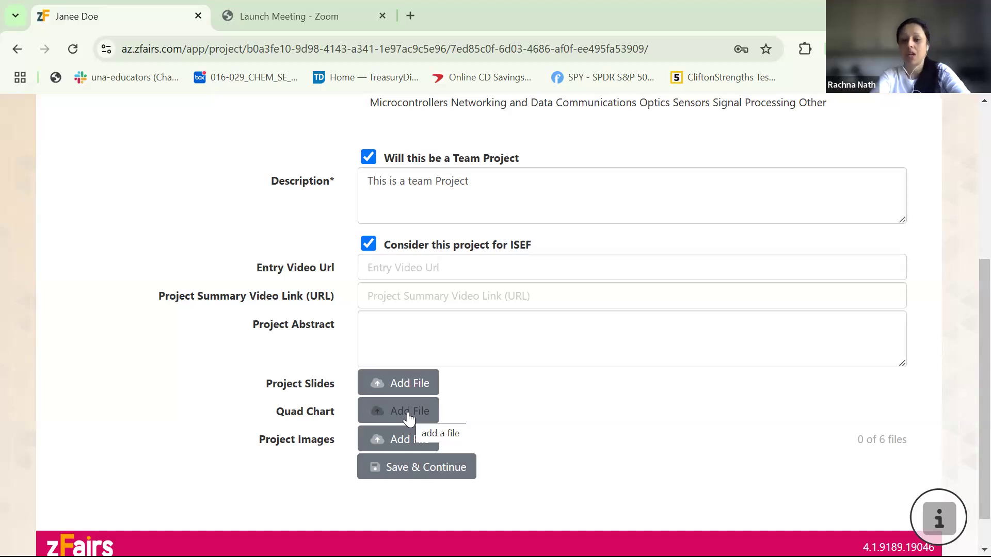
{"action": "left_click", "coordinate": [399, 470]}
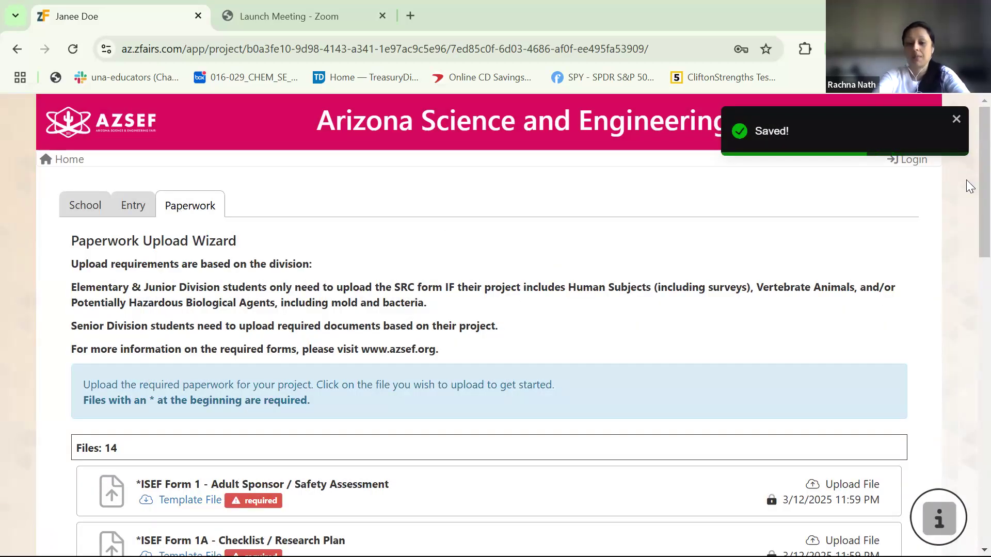
{"action": "scroll", "coordinate": [971, 227], "scroll_direction": "down", "scroll_amount": 4}
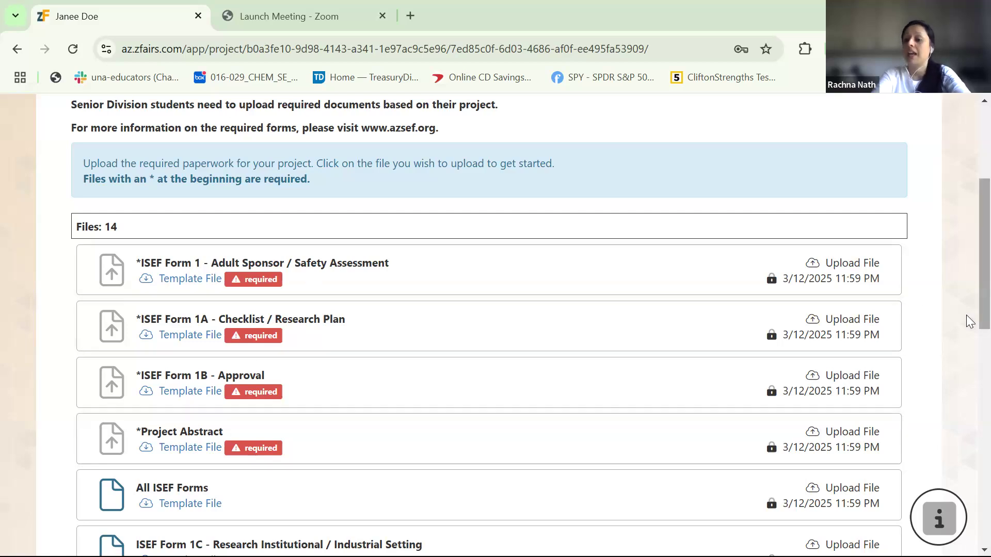
Step: Look through the ISEF forms in the paperwork list, and save to continue to the registration requirements
{"action": "left_click_drag", "start_coordinate": [969, 319], "coordinate": [968, 357]}
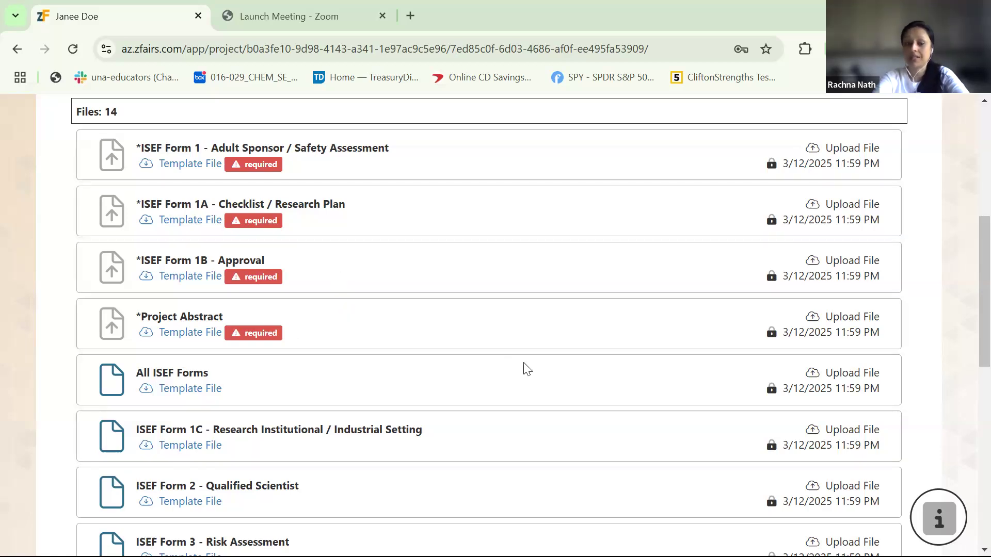
{"action": "left_click_drag", "start_coordinate": [967, 355], "coordinate": [970, 423]}
{"action": "scroll", "coordinate": [970, 423], "scroll_direction": "down", "scroll_amount": 1}
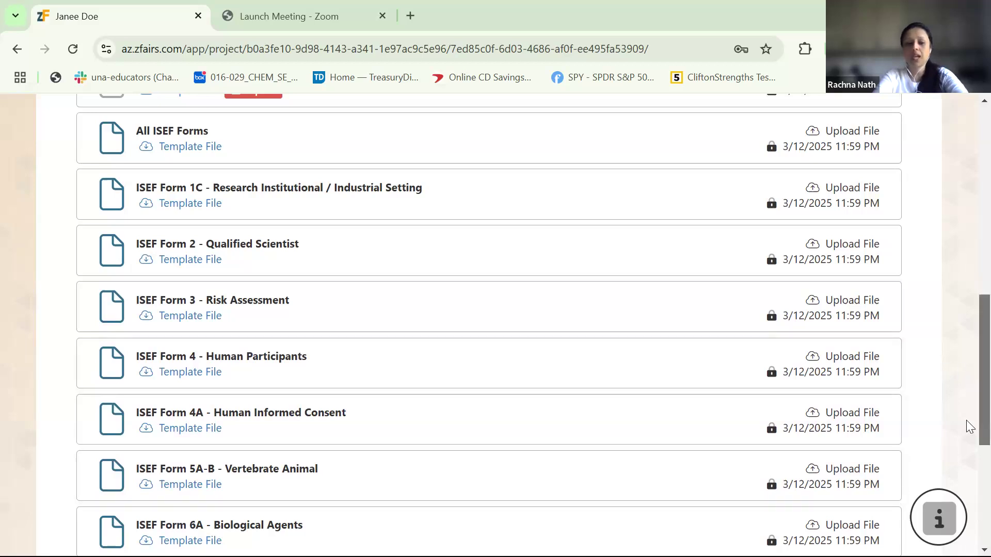
{"action": "scroll", "coordinate": [969, 423], "scroll_direction": "down", "scroll_amount": 6}
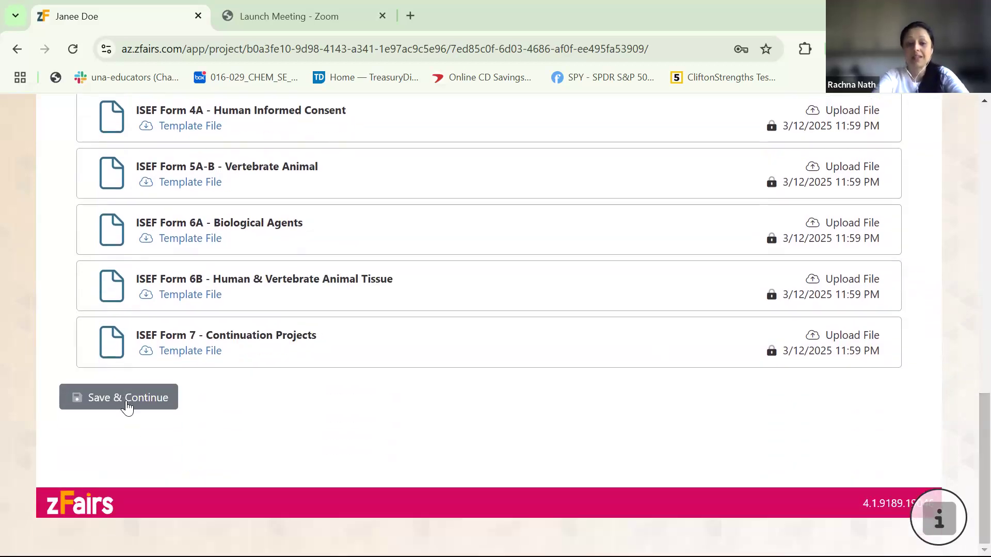
{"action": "left_click", "coordinate": [127, 405]}
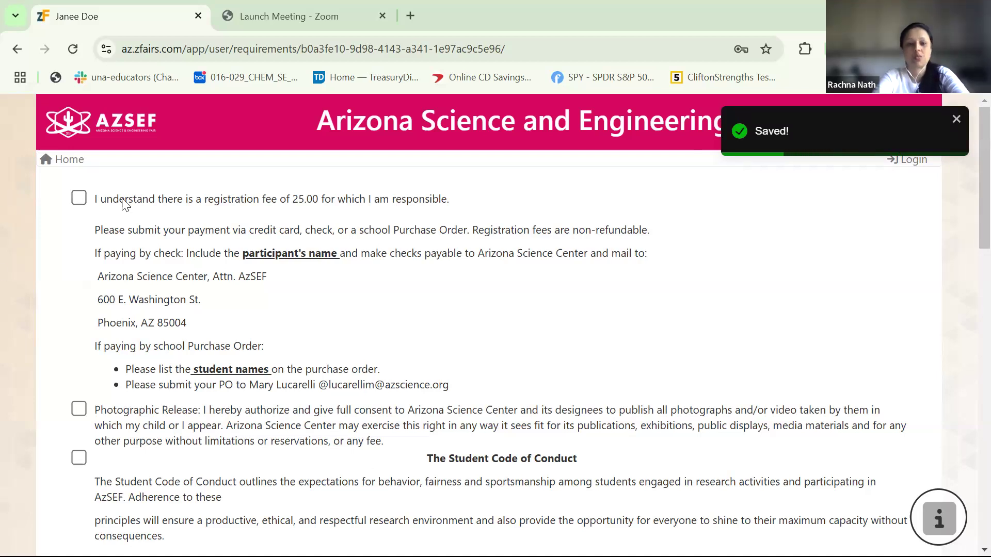
Step: Accept the registration fee responsibility, the Photographic Release and The Student Code of Conduct
{"action": "left_click", "coordinate": [81, 199]}
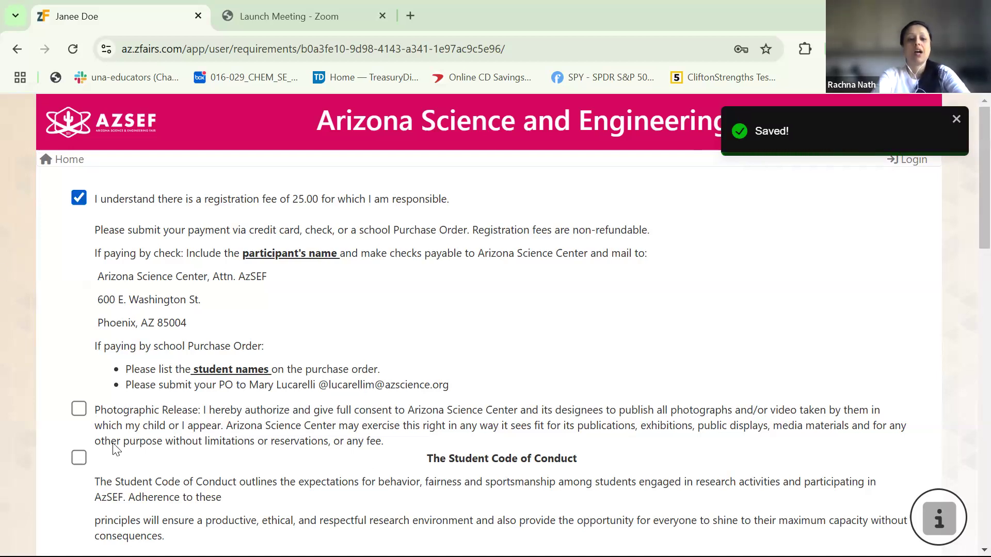
{"action": "left_click", "coordinate": [79, 410]}
{"action": "left_click", "coordinate": [79, 459]}
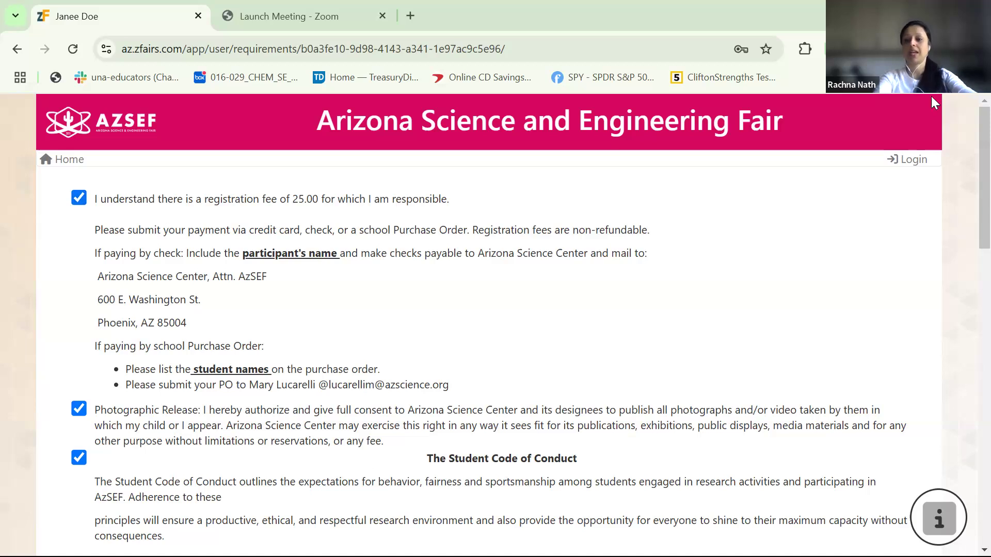
Step: Agree to the final Student Code of Conduct and Ethics Statement declaration, and continue to the shopping cart
{"action": "scroll", "coordinate": [968, 214], "scroll_direction": "down", "scroll_amount": 6}
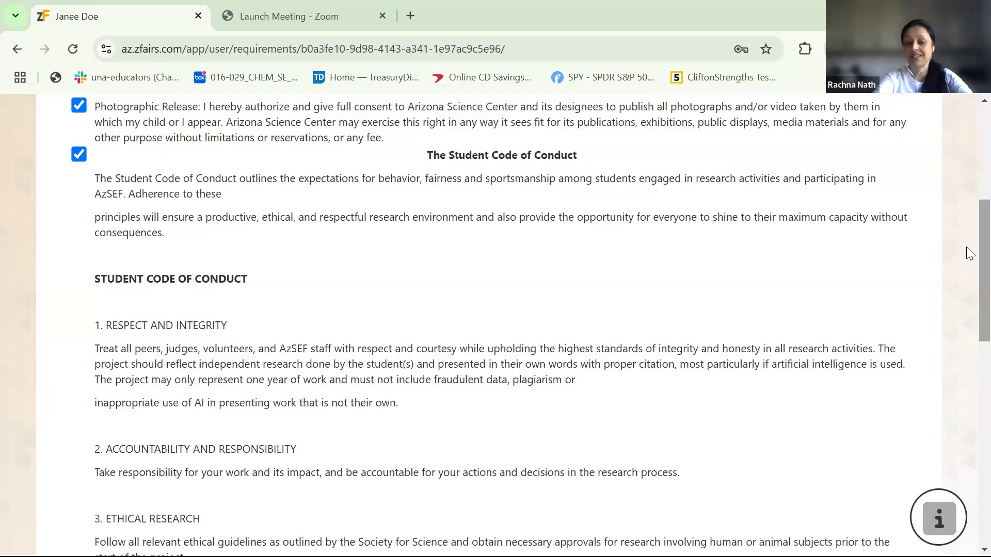
{"action": "scroll", "coordinate": [967, 284], "scroll_direction": "down", "scroll_amount": 3}
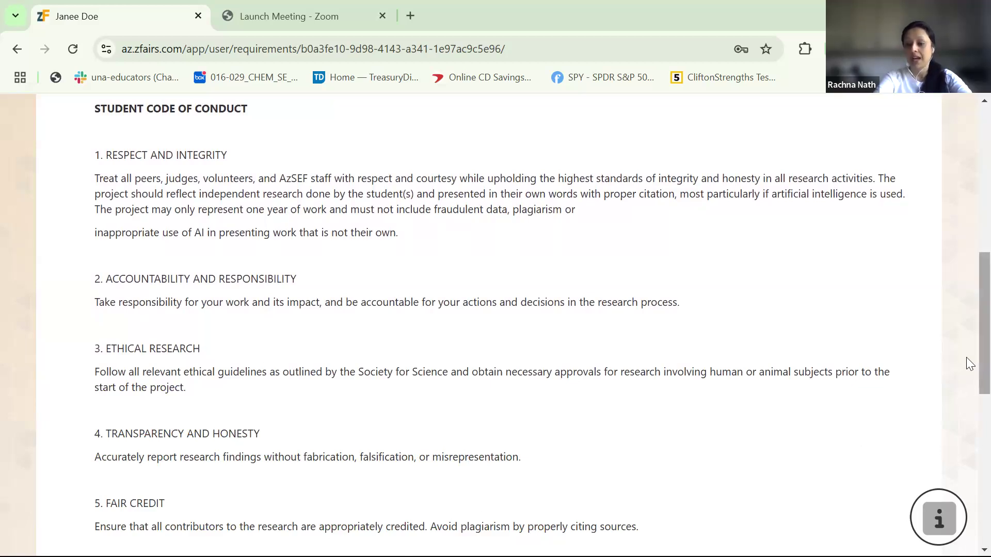
{"action": "scroll", "coordinate": [970, 395], "scroll_direction": "down", "scroll_amount": 6}
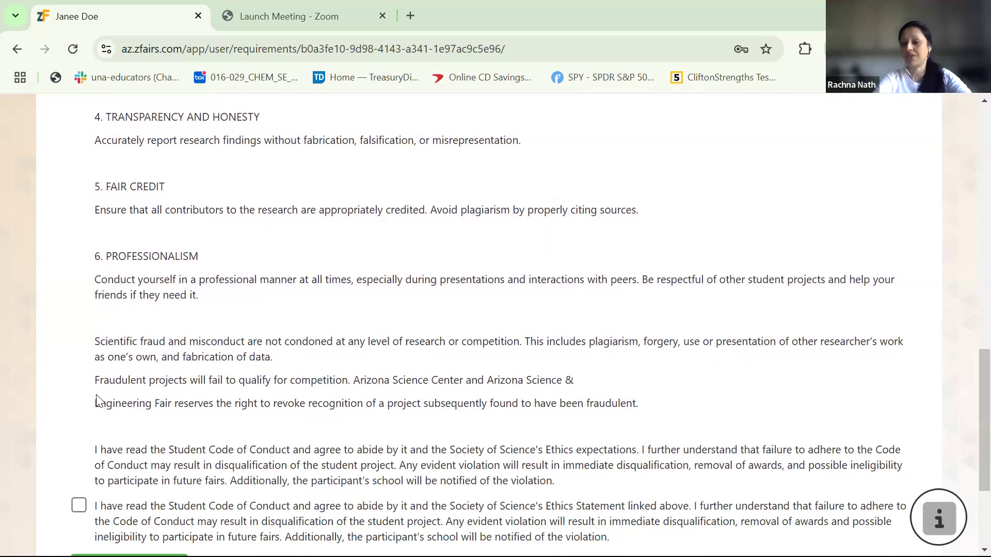
{"action": "left_click", "coordinate": [80, 507]}
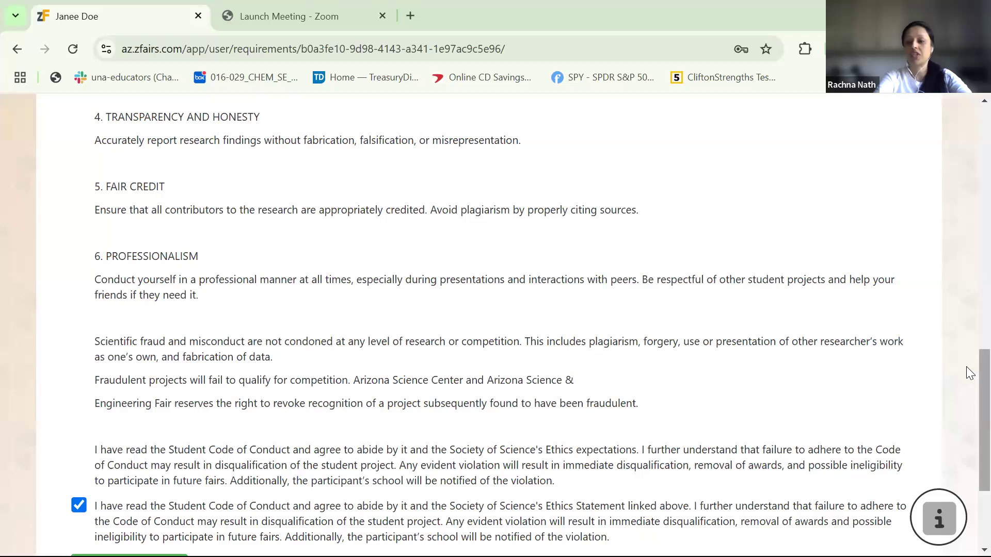
{"action": "scroll", "coordinate": [968, 413], "scroll_direction": "down", "scroll_amount": 3}
{"action": "left_click", "coordinate": [132, 402]}
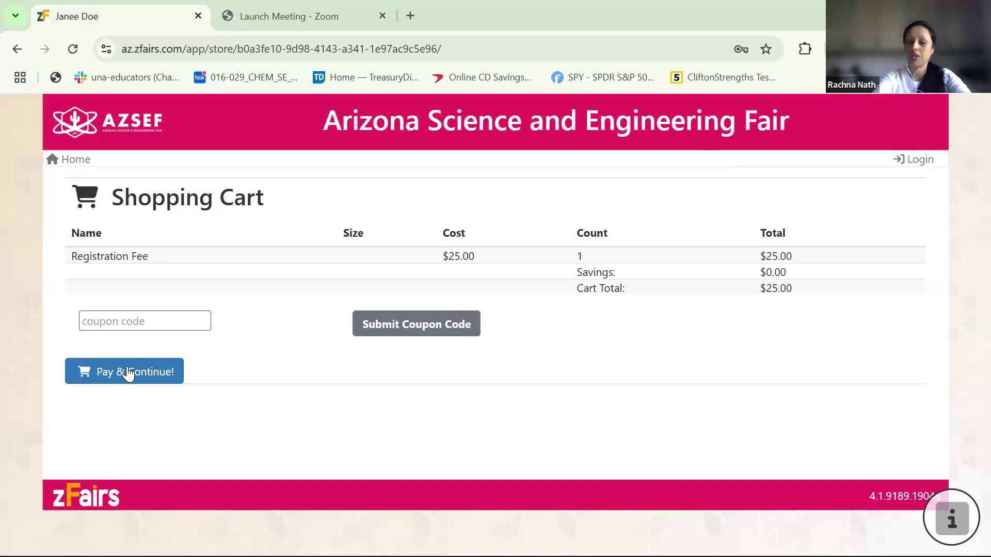
Step: Check out the registration fee with School as the payment method and agree to its payment terms
{"action": "left_click", "coordinate": [128, 380]}
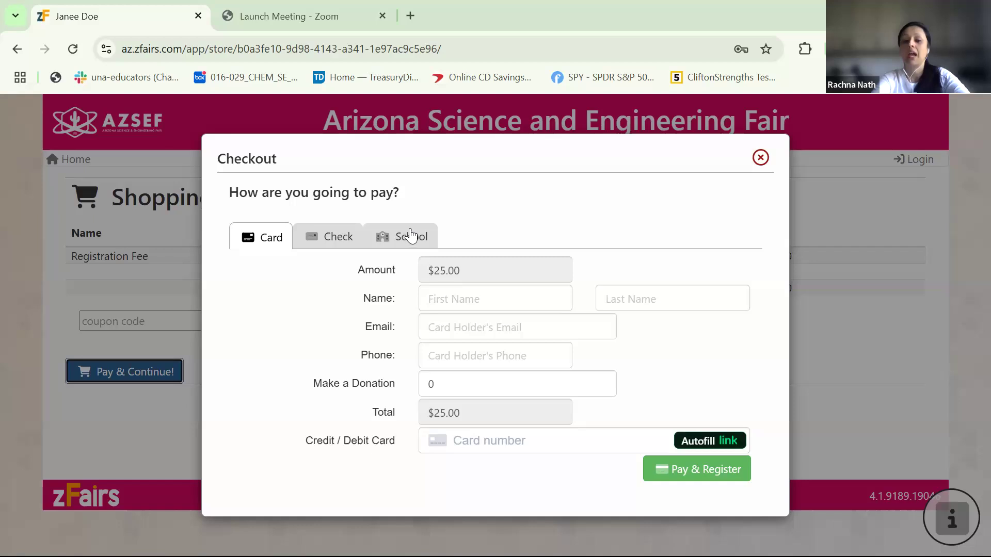
{"action": "left_click", "coordinate": [453, 302]}
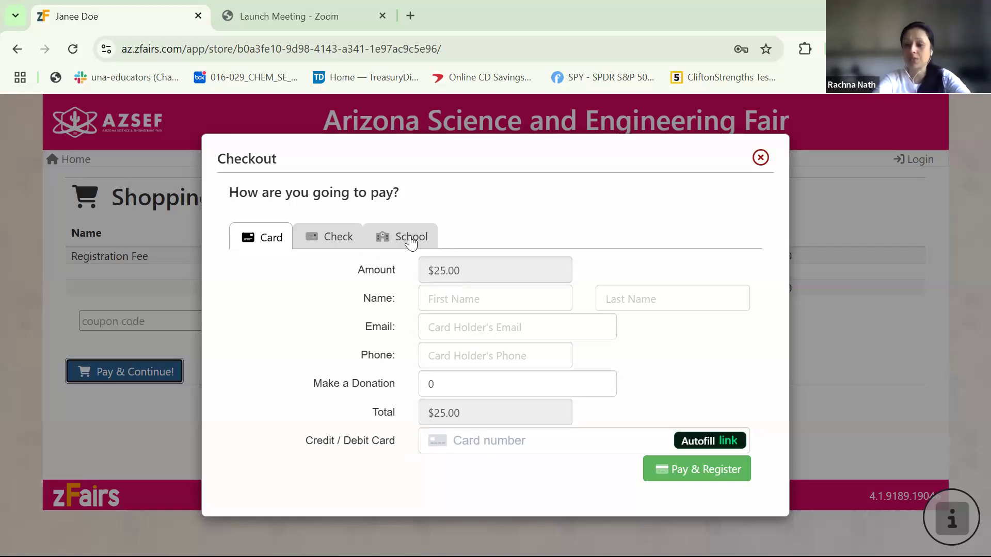
{"action": "left_click", "coordinate": [412, 238]}
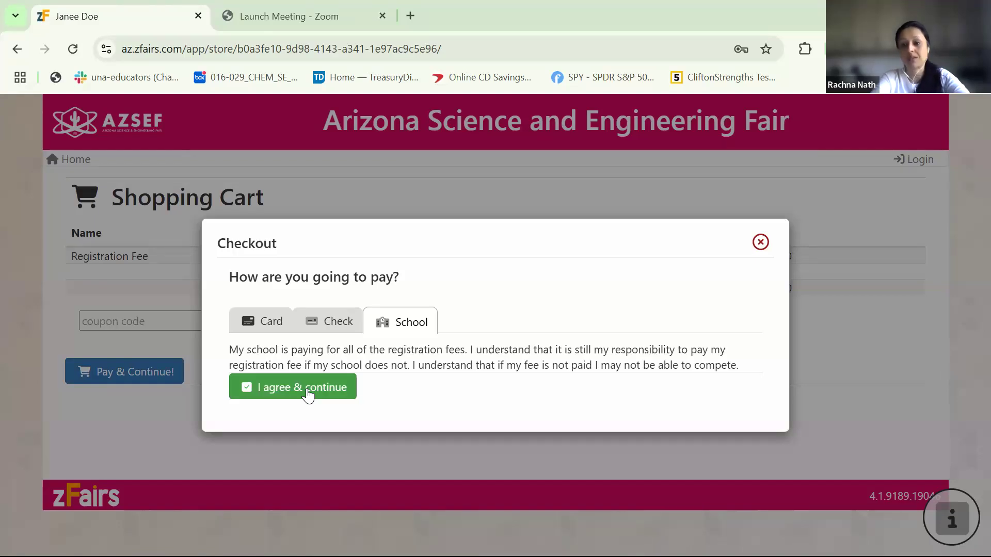
{"action": "left_click", "coordinate": [307, 389]}
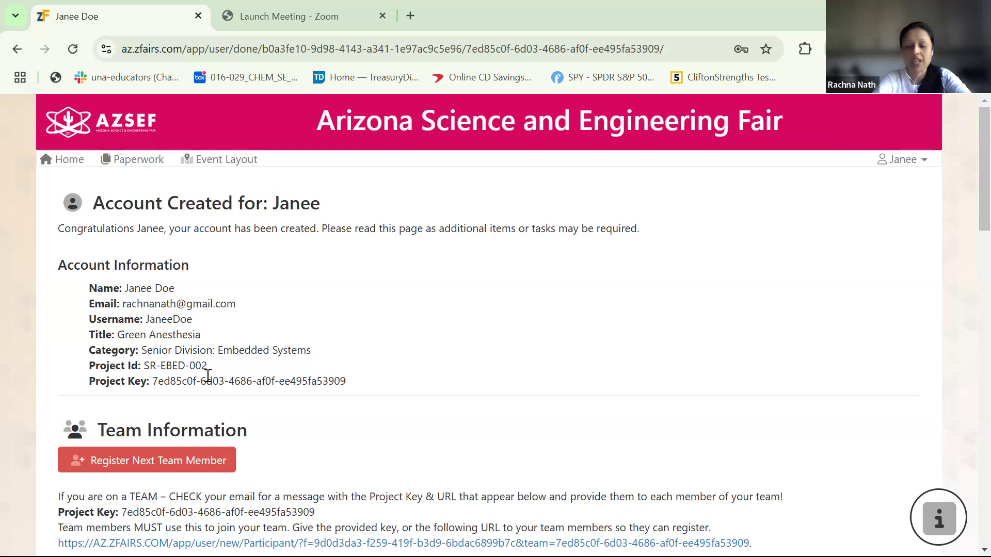
Step: Highlight the project key in the account information and review the rest of the account confirmation page
{"action": "left_click_drag", "start_coordinate": [153, 384], "coordinate": [347, 390]}
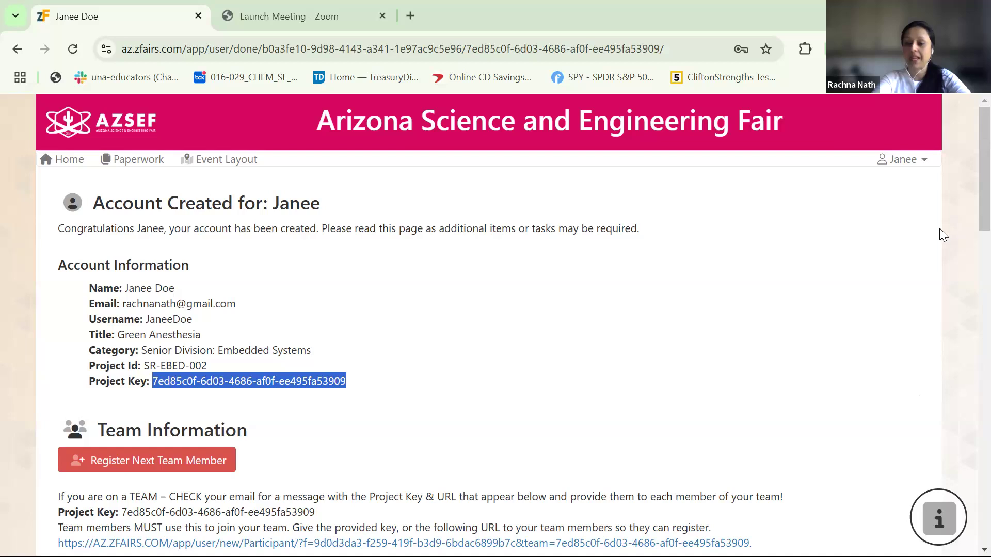
{"action": "left_click_drag", "start_coordinate": [966, 203], "coordinate": [966, 454]}
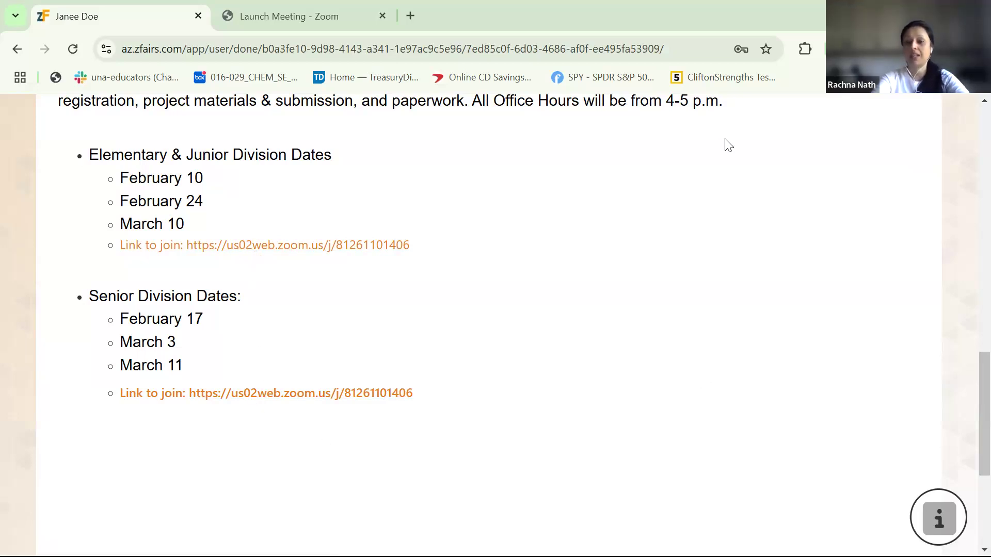
{"action": "left_click_drag", "start_coordinate": [966, 381], "coordinate": [967, 159]}
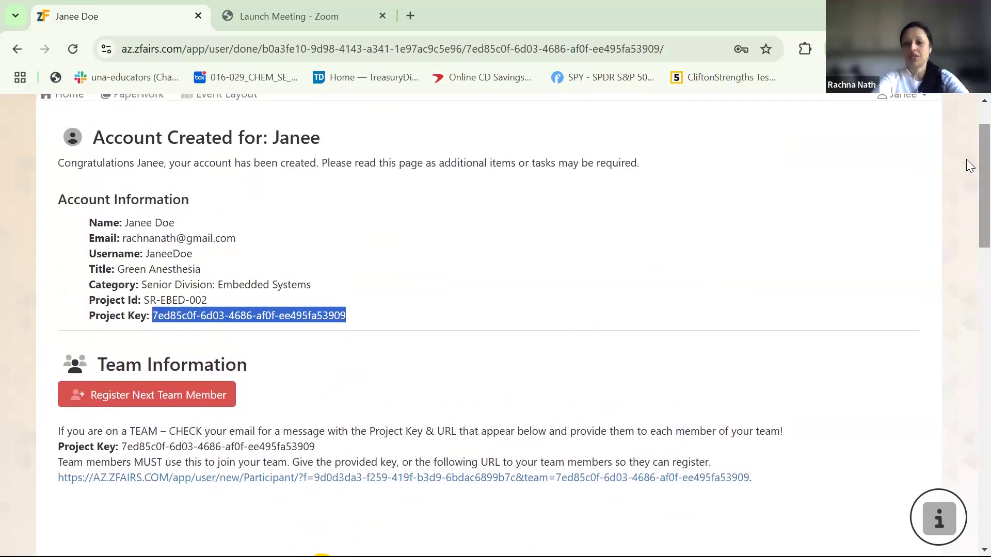
{"action": "left_click", "coordinate": [966, 197]}
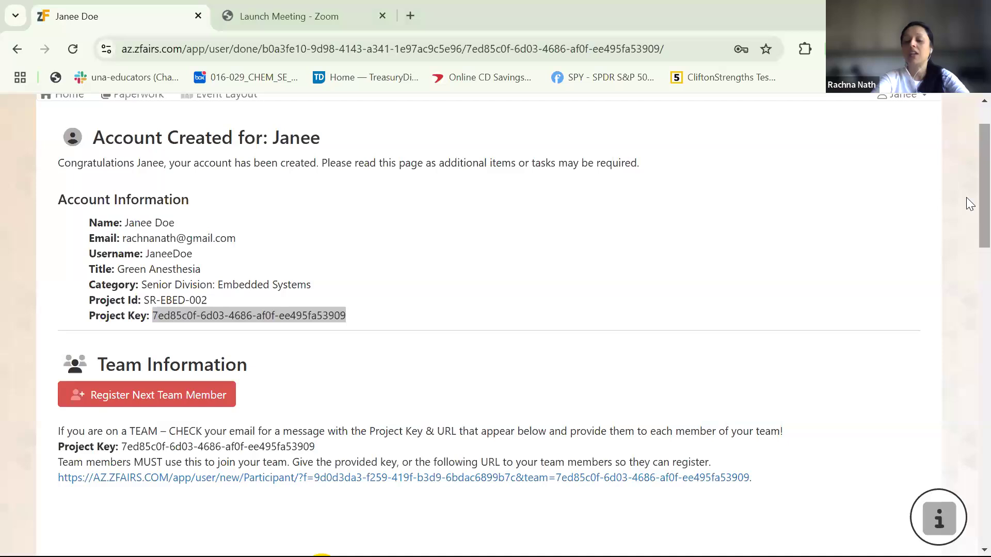
{"action": "left_click_drag", "start_coordinate": [967, 132], "coordinate": [966, 113]}
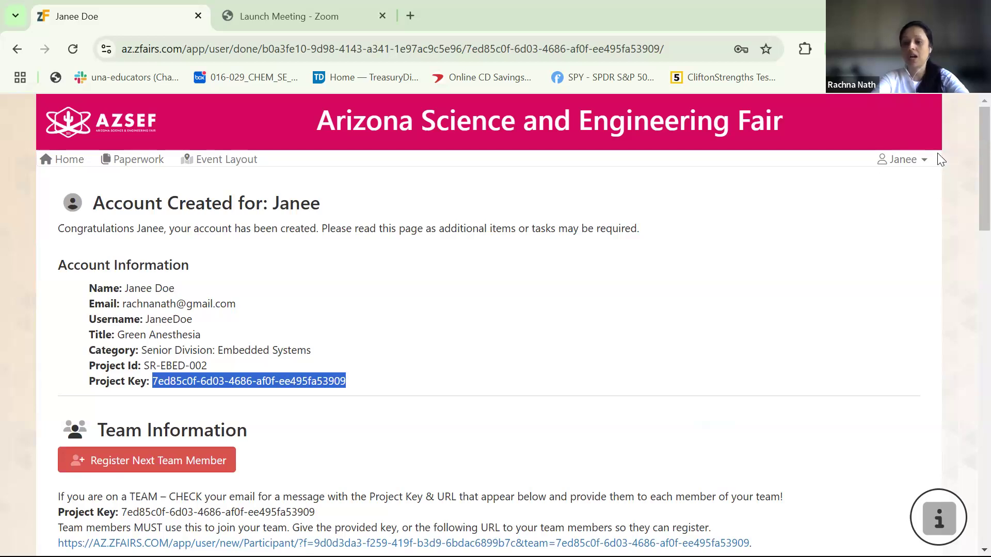
Step: Open the student's profile, and review the interview tips and virtual judging rules of the Virtual Contest
{"action": "left_click", "coordinate": [906, 161]}
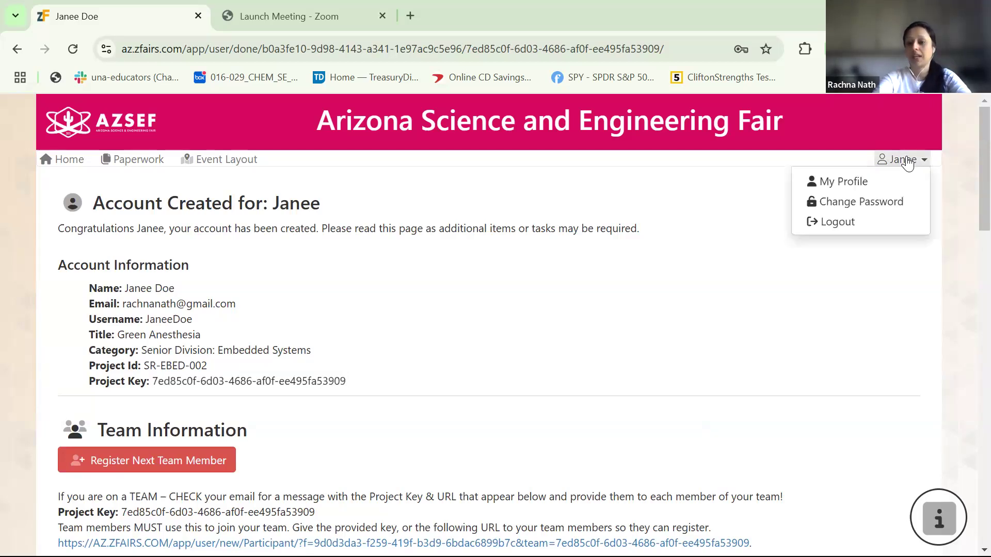
{"action": "left_click", "coordinate": [851, 184]}
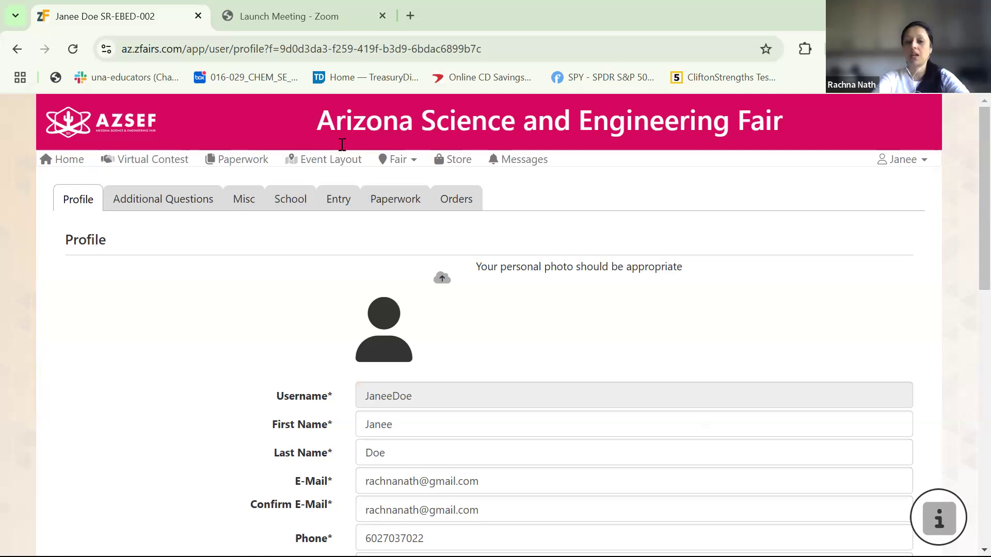
{"action": "left_click", "coordinate": [163, 165]}
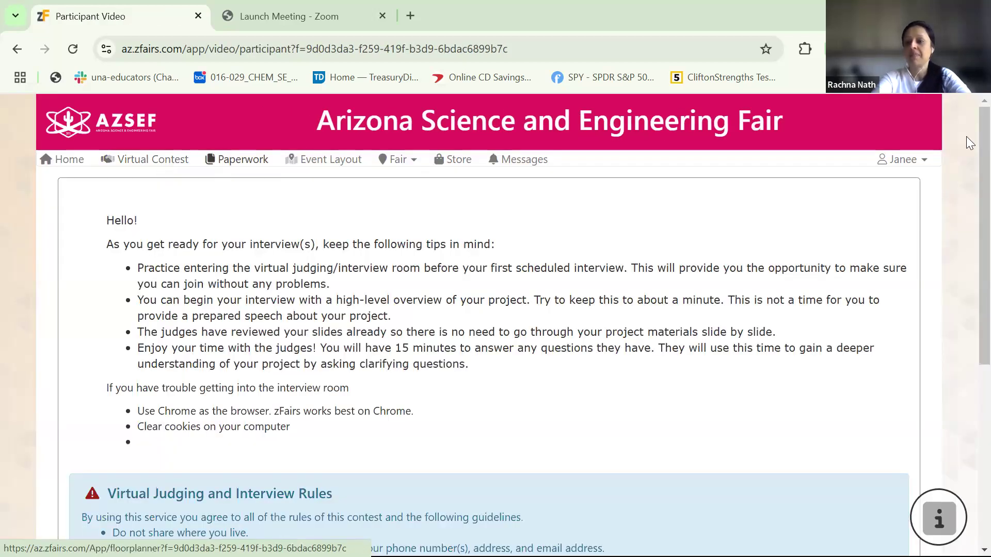
{"action": "scroll", "coordinate": [969, 227], "scroll_direction": "down", "scroll_amount": 2}
{"action": "scroll", "coordinate": [968, 226], "scroll_direction": "down", "scroll_amount": 4}
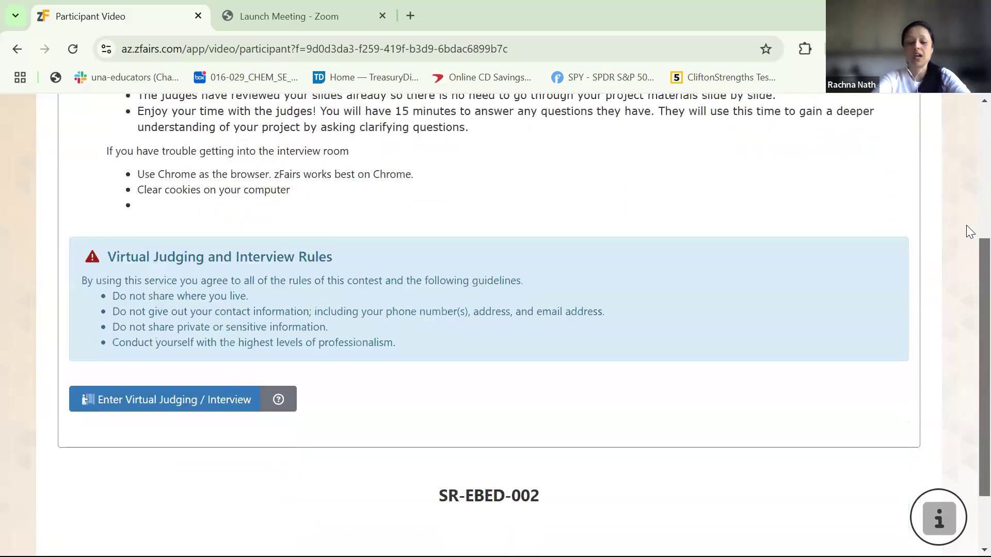
{"action": "scroll", "coordinate": [89, 417], "scroll_direction": "down", "scroll_amount": 1}
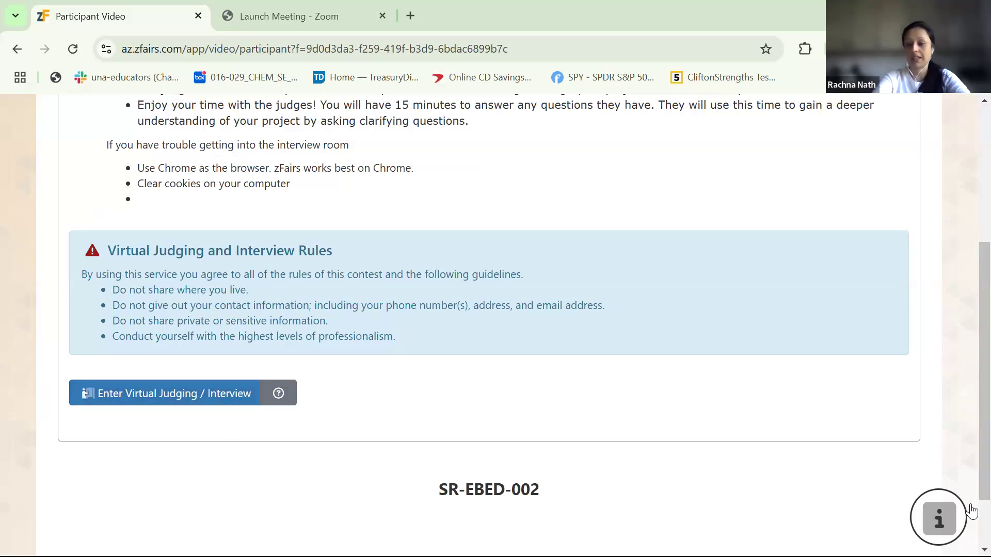
{"action": "scroll", "coordinate": [973, 379], "scroll_direction": "up", "scroll_amount": 5}
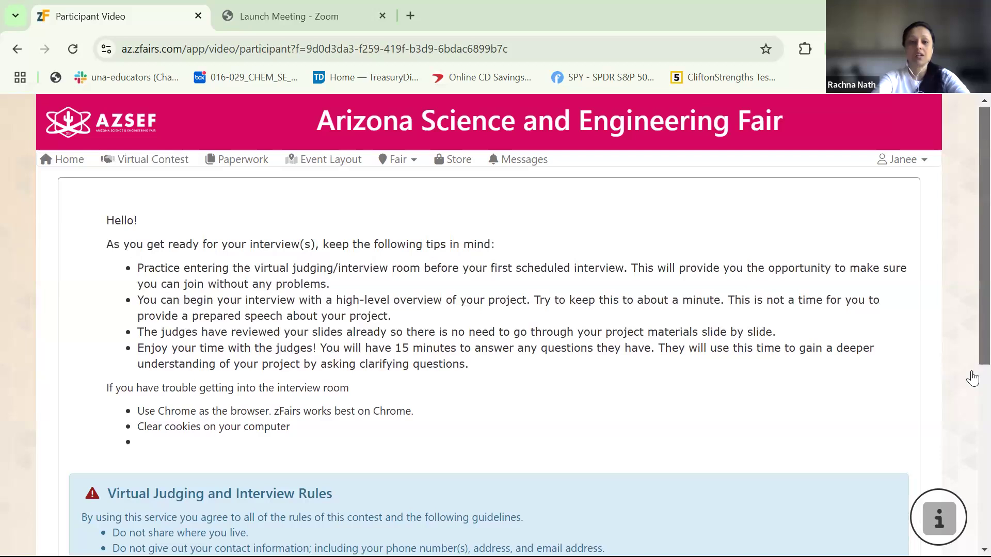
Step: View the Paperwork Upload Wizard and the entry floor plan in Event Layout
{"action": "left_click", "coordinate": [246, 161]}
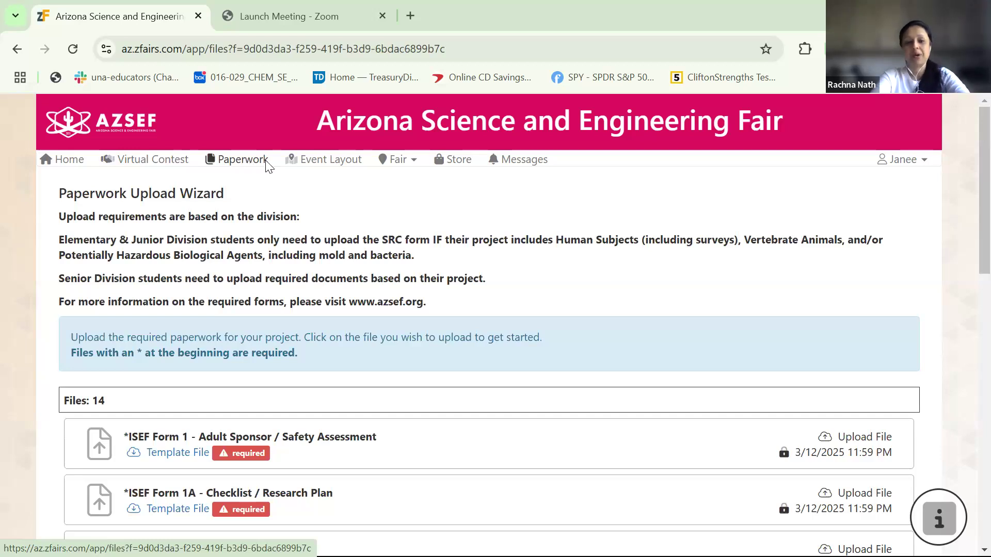
{"action": "left_click", "coordinate": [332, 160]}
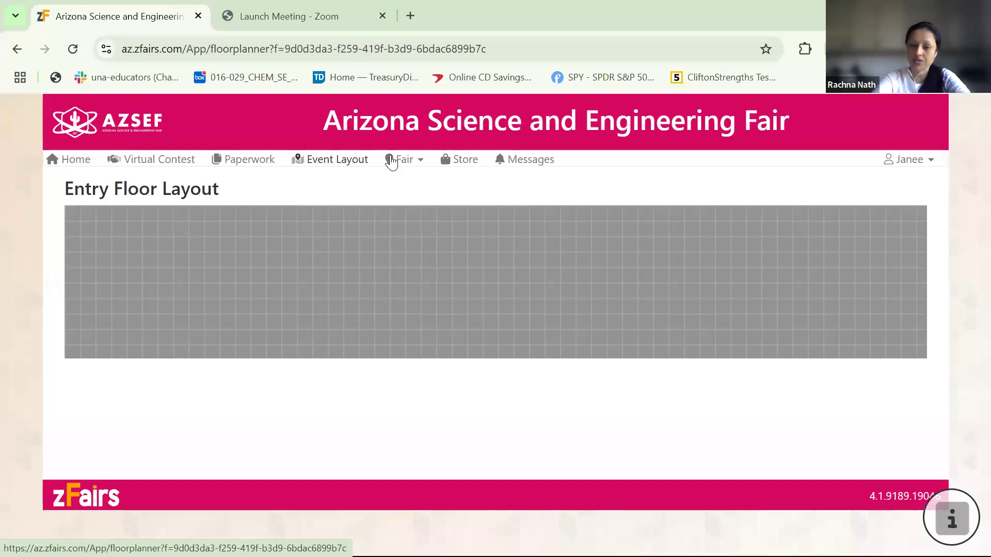
Step: Open the fair's project Showcase and filter it by Elementary Division: Computer Science
{"action": "left_click", "coordinate": [406, 163]}
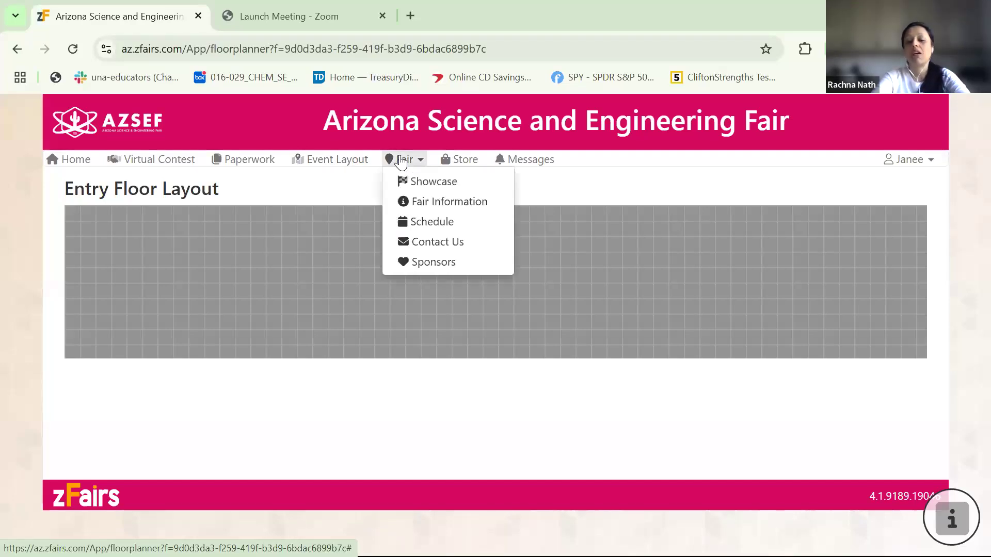
{"action": "left_click", "coordinate": [435, 186]}
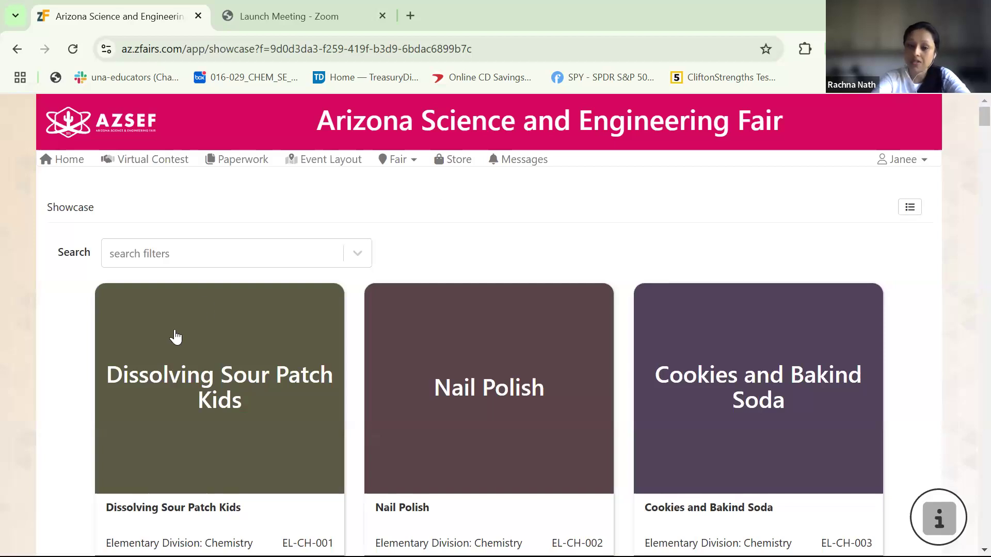
{"action": "left_click", "coordinate": [241, 253]}
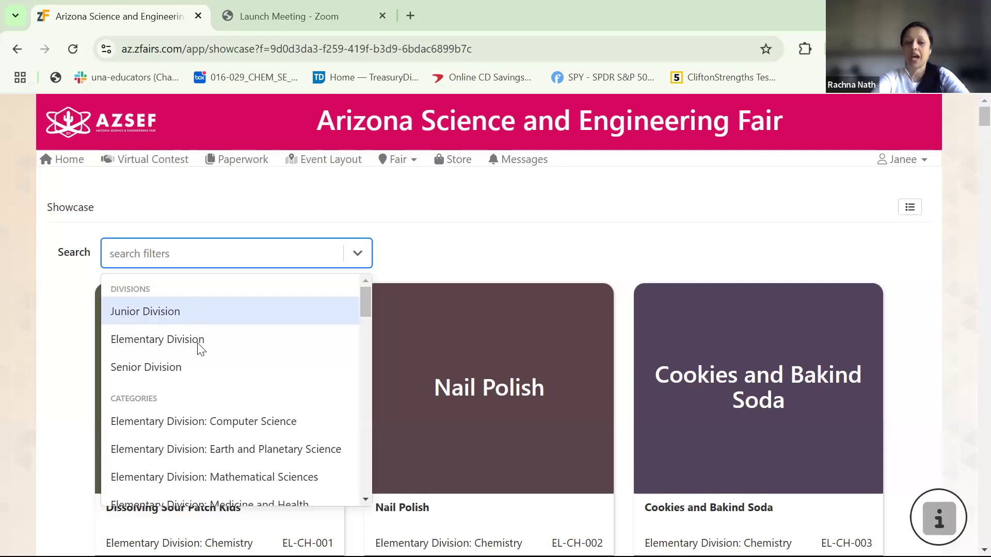
{"action": "left_click", "coordinate": [199, 421]}
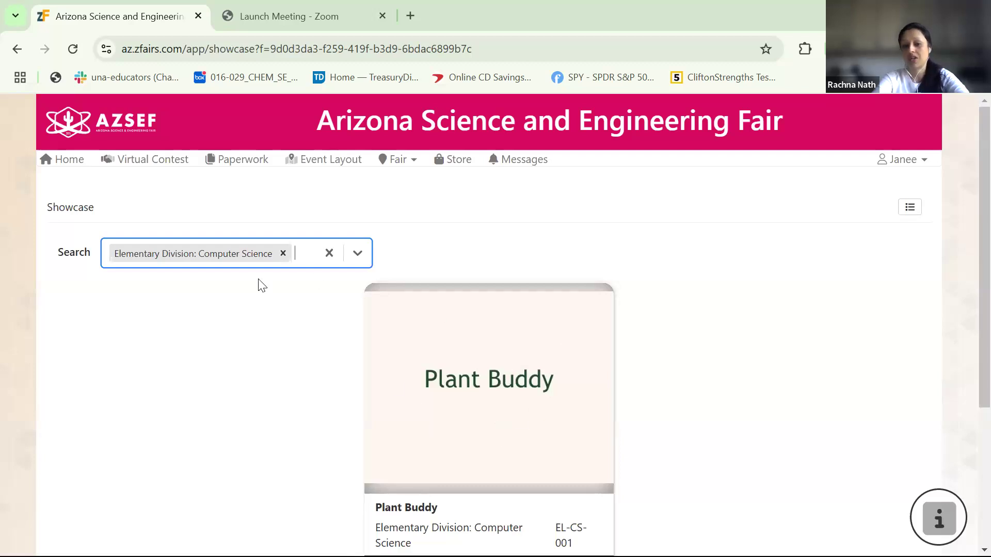
Step: Filter the showcase by Senior Division only, removing the Elementary Division: Computer Science filter, and browse the projects
{"action": "left_click", "coordinate": [303, 257]}
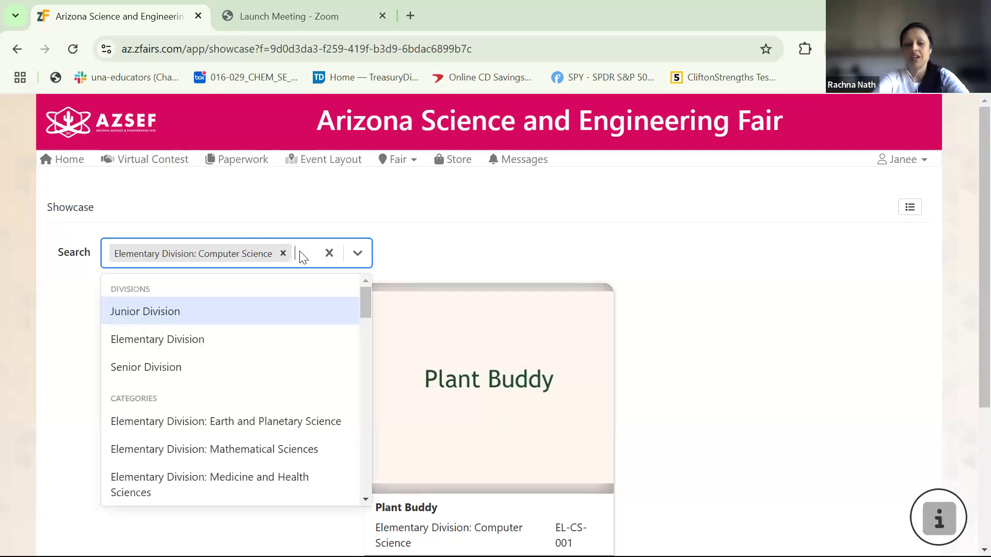
{"action": "left_click", "coordinate": [211, 366]}
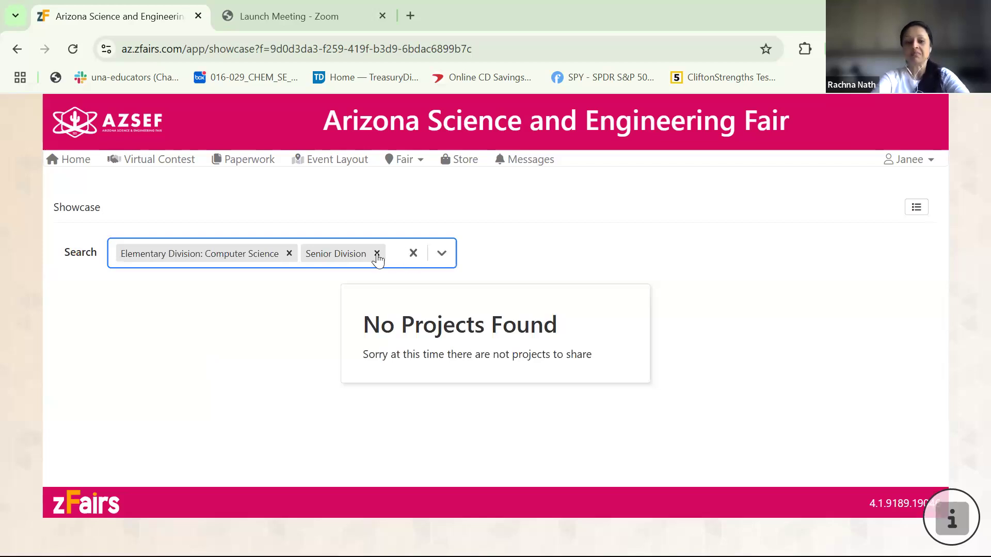
{"action": "left_click", "coordinate": [290, 254]}
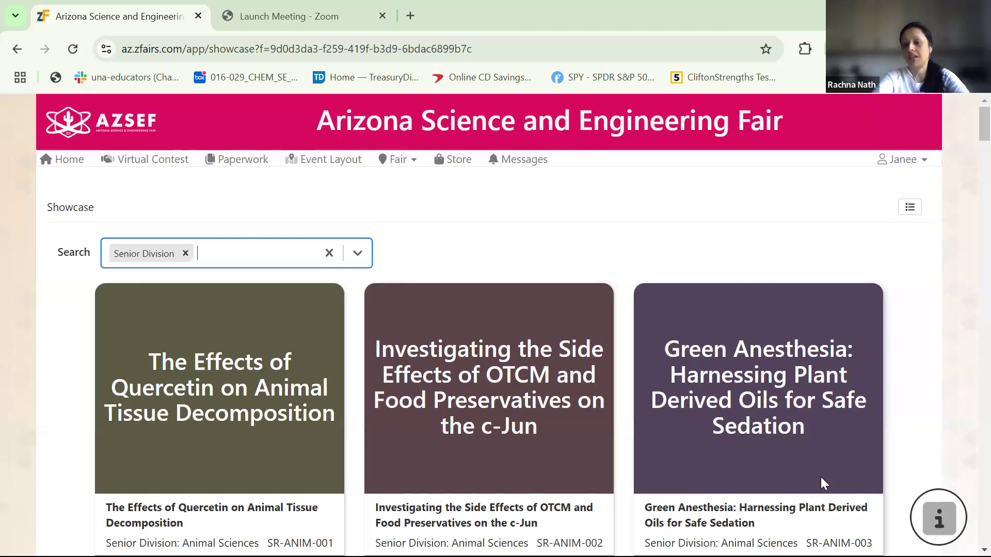
{"action": "scroll", "coordinate": [967, 155], "scroll_direction": "down", "scroll_amount": 8}
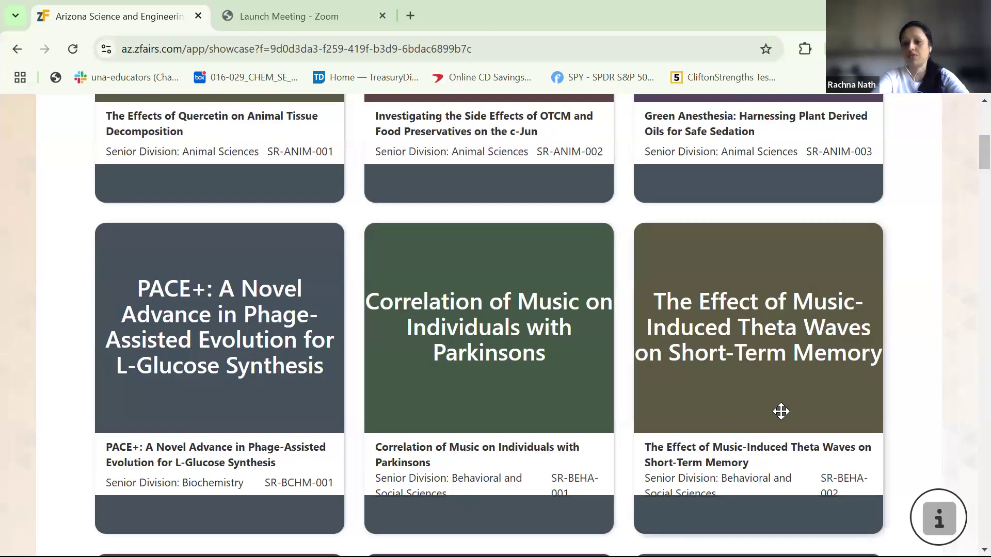
{"action": "scroll", "coordinate": [966, 142], "scroll_direction": "up", "scroll_amount": 8}
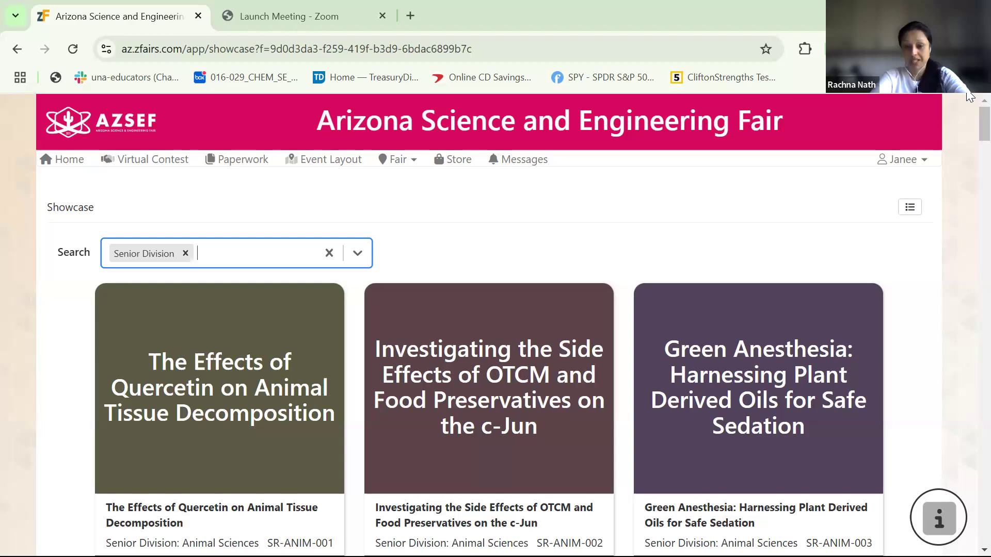
Step: Open the fair's Store to view the merchandise and registration fee options
{"action": "left_click", "coordinate": [455, 164]}
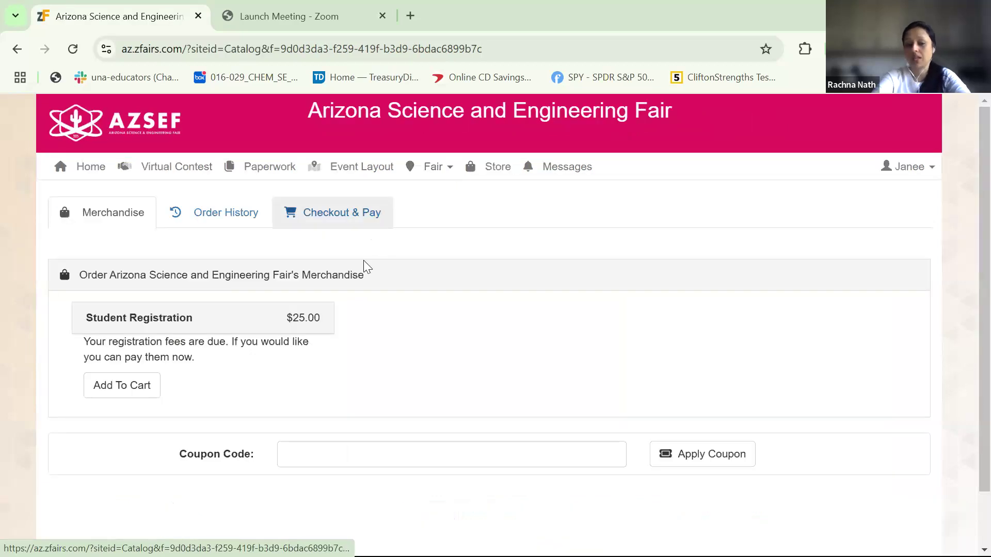